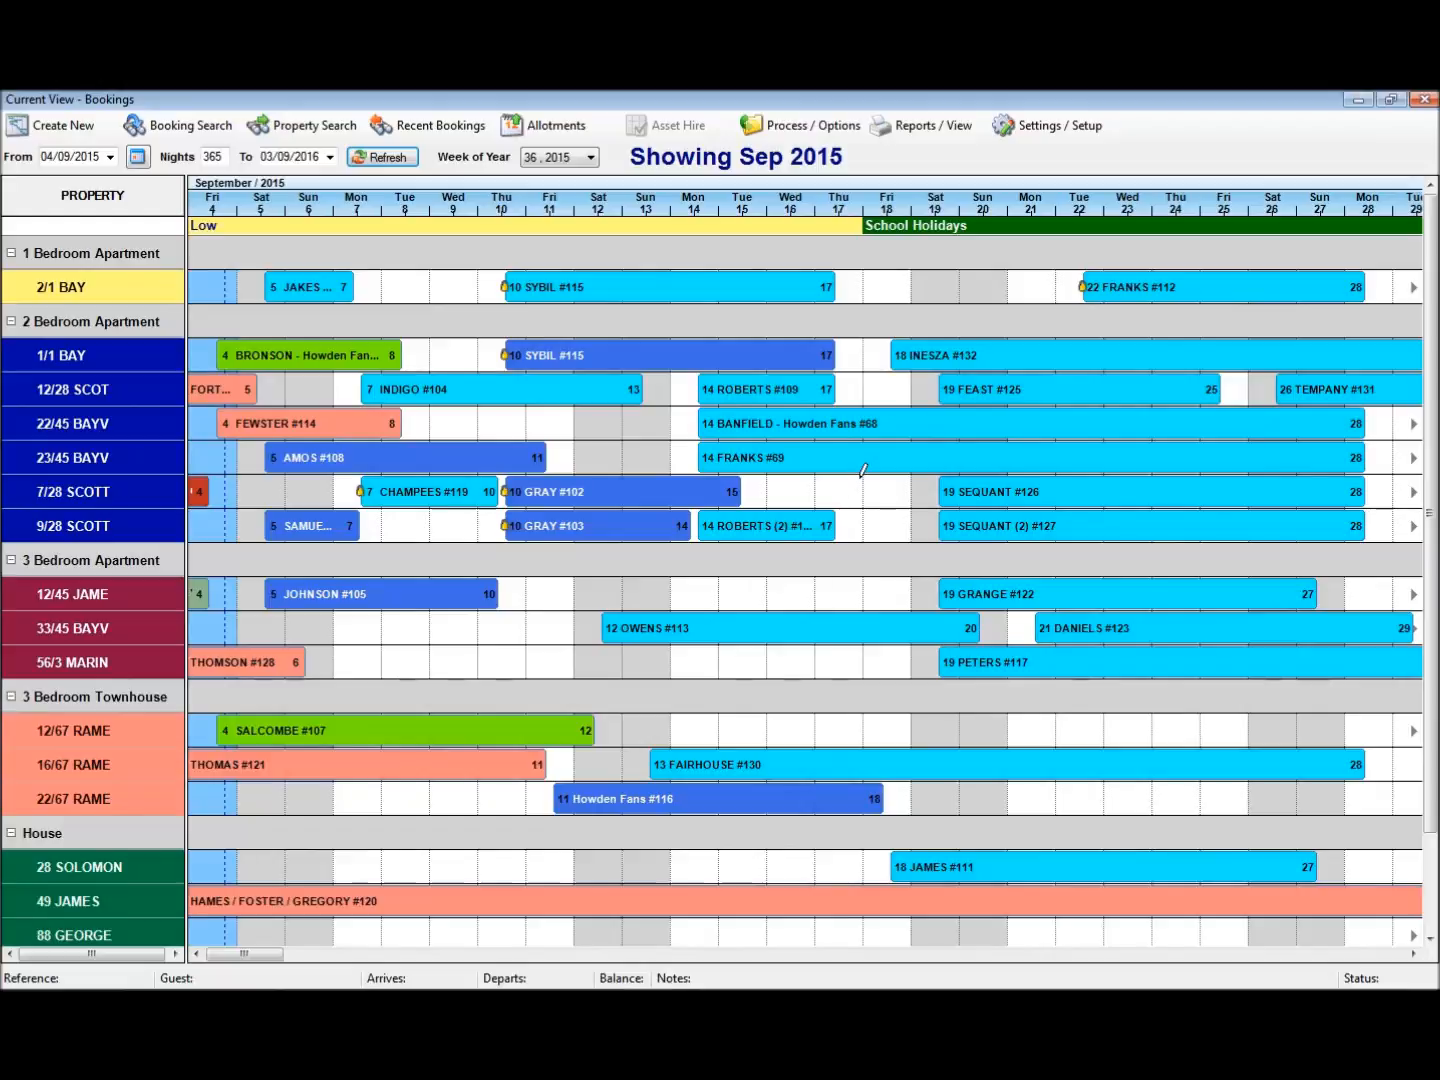
Step: Start a new room type tariff plan with reference 2B and description 2 Bed
click(1040, 126)
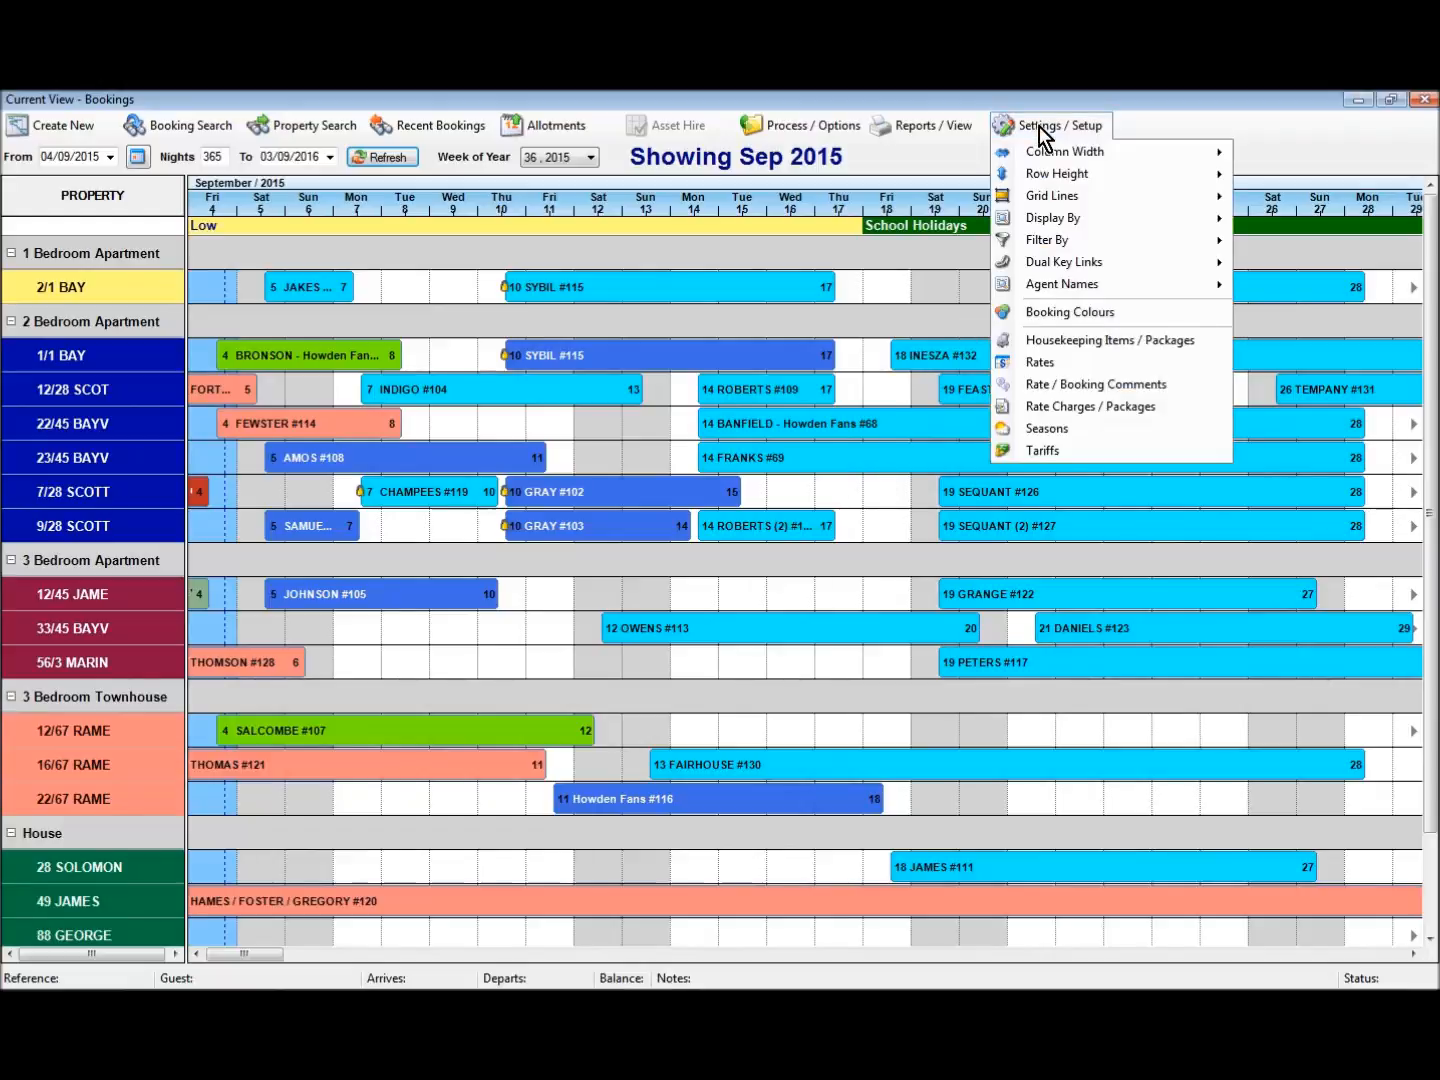
click(1042, 454)
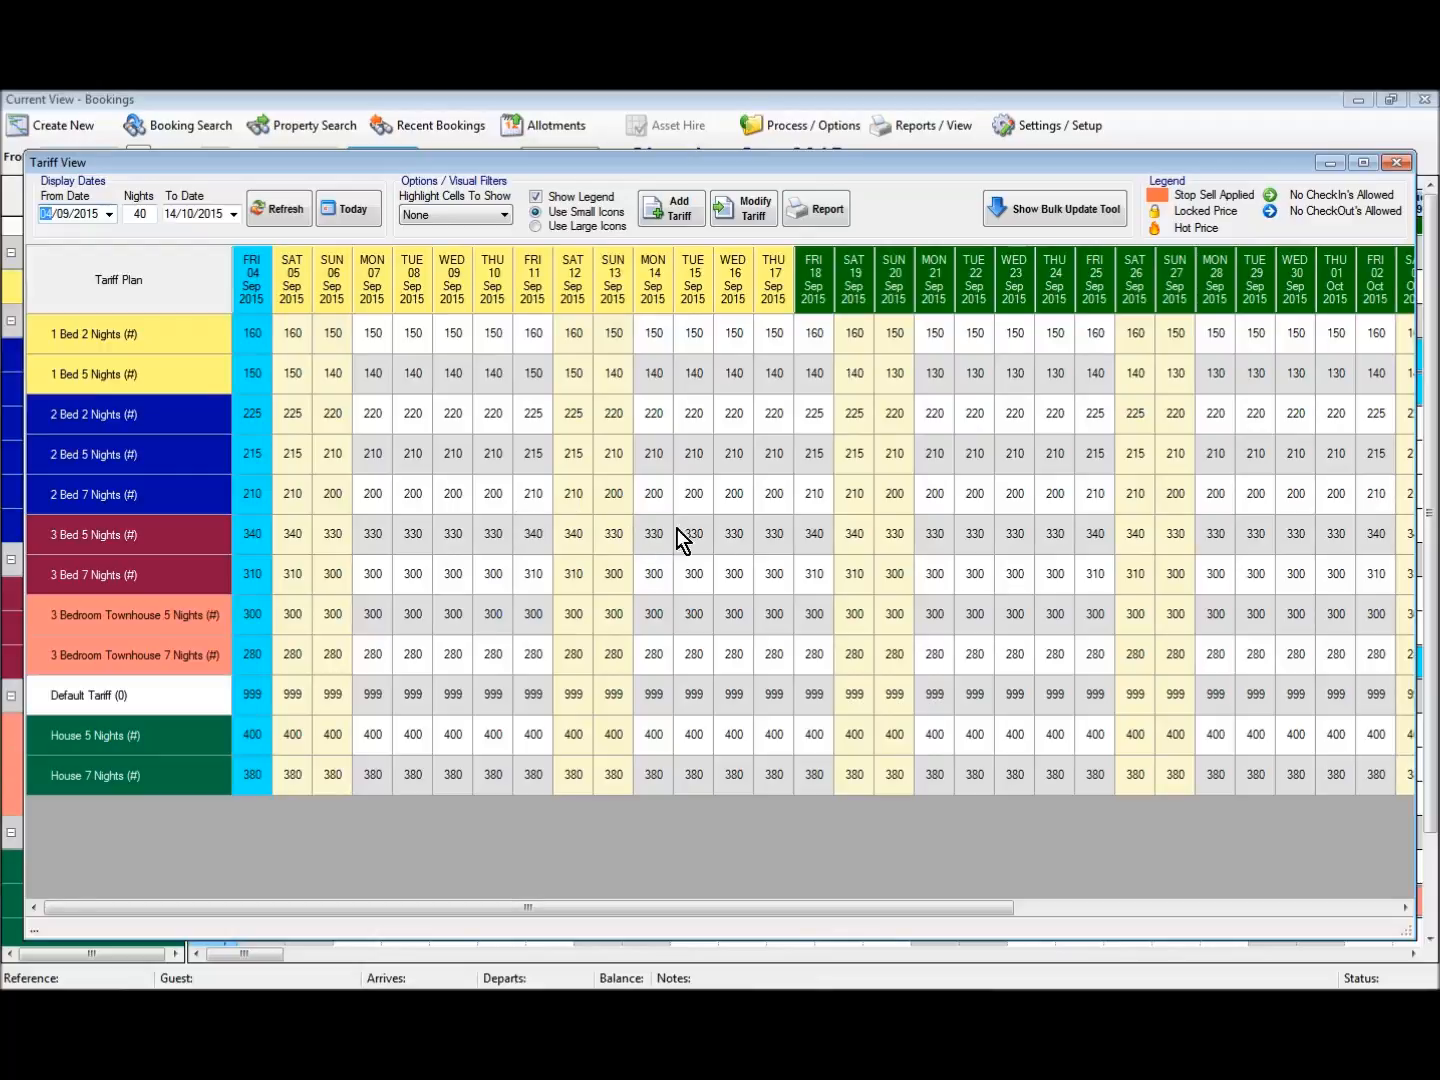
click(674, 212)
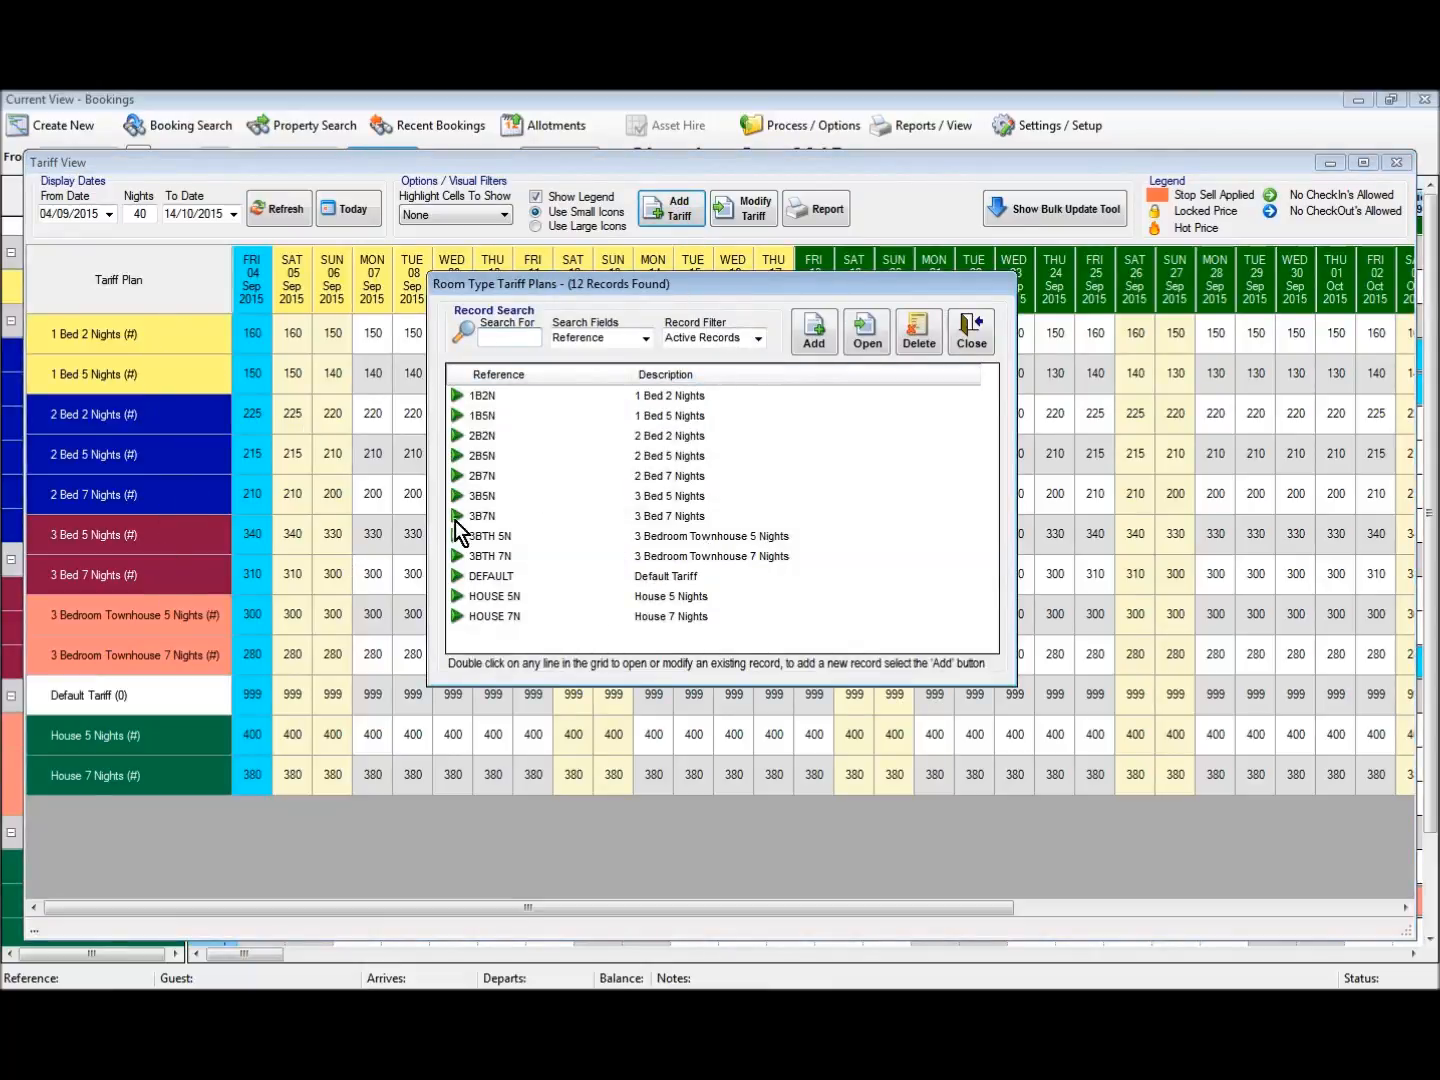
click(810, 333)
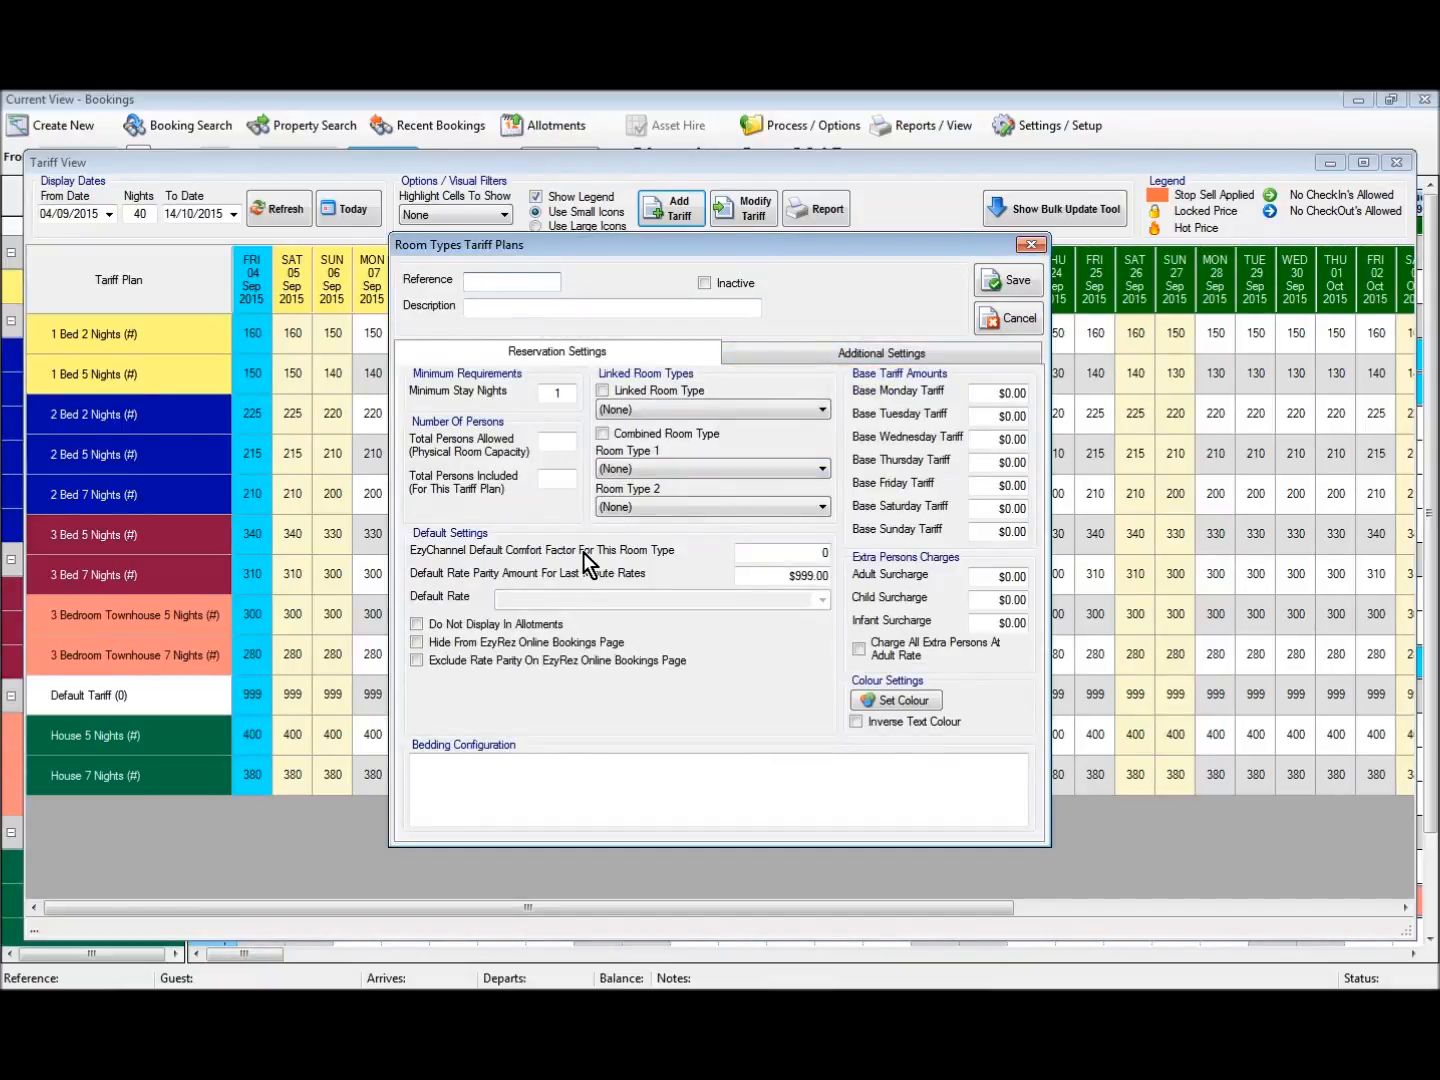
text(2B)
key(Tab)
text(2 Bed)
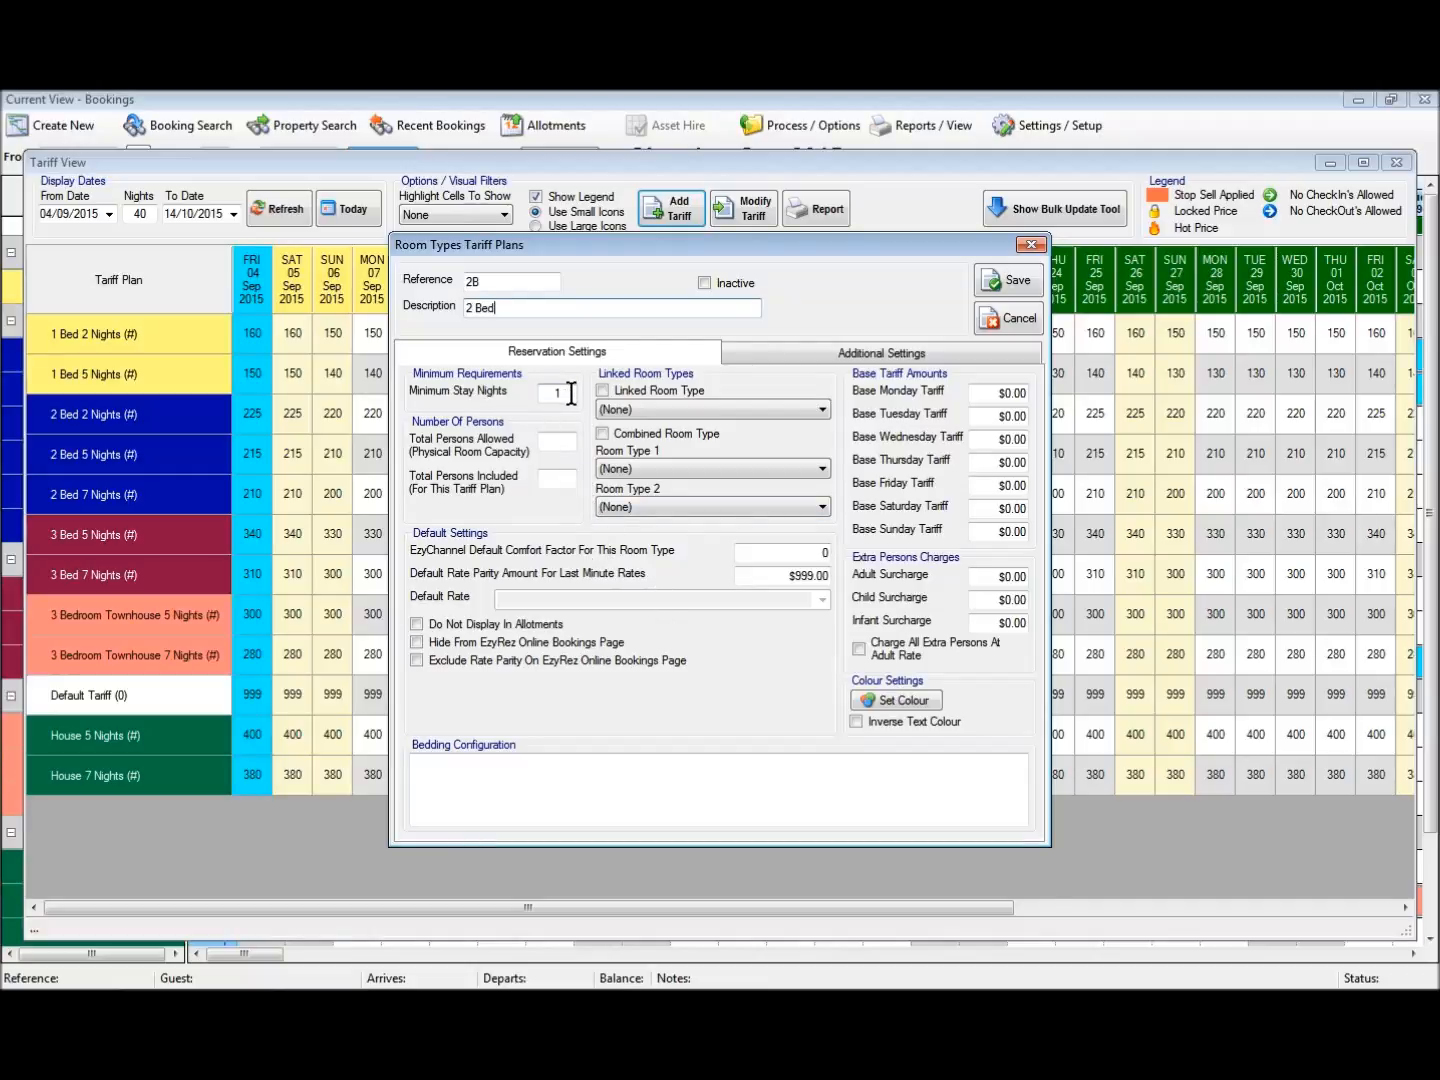
Step: Set the plan's total persons allowed to 5 and total persons included to 4
click(557, 442)
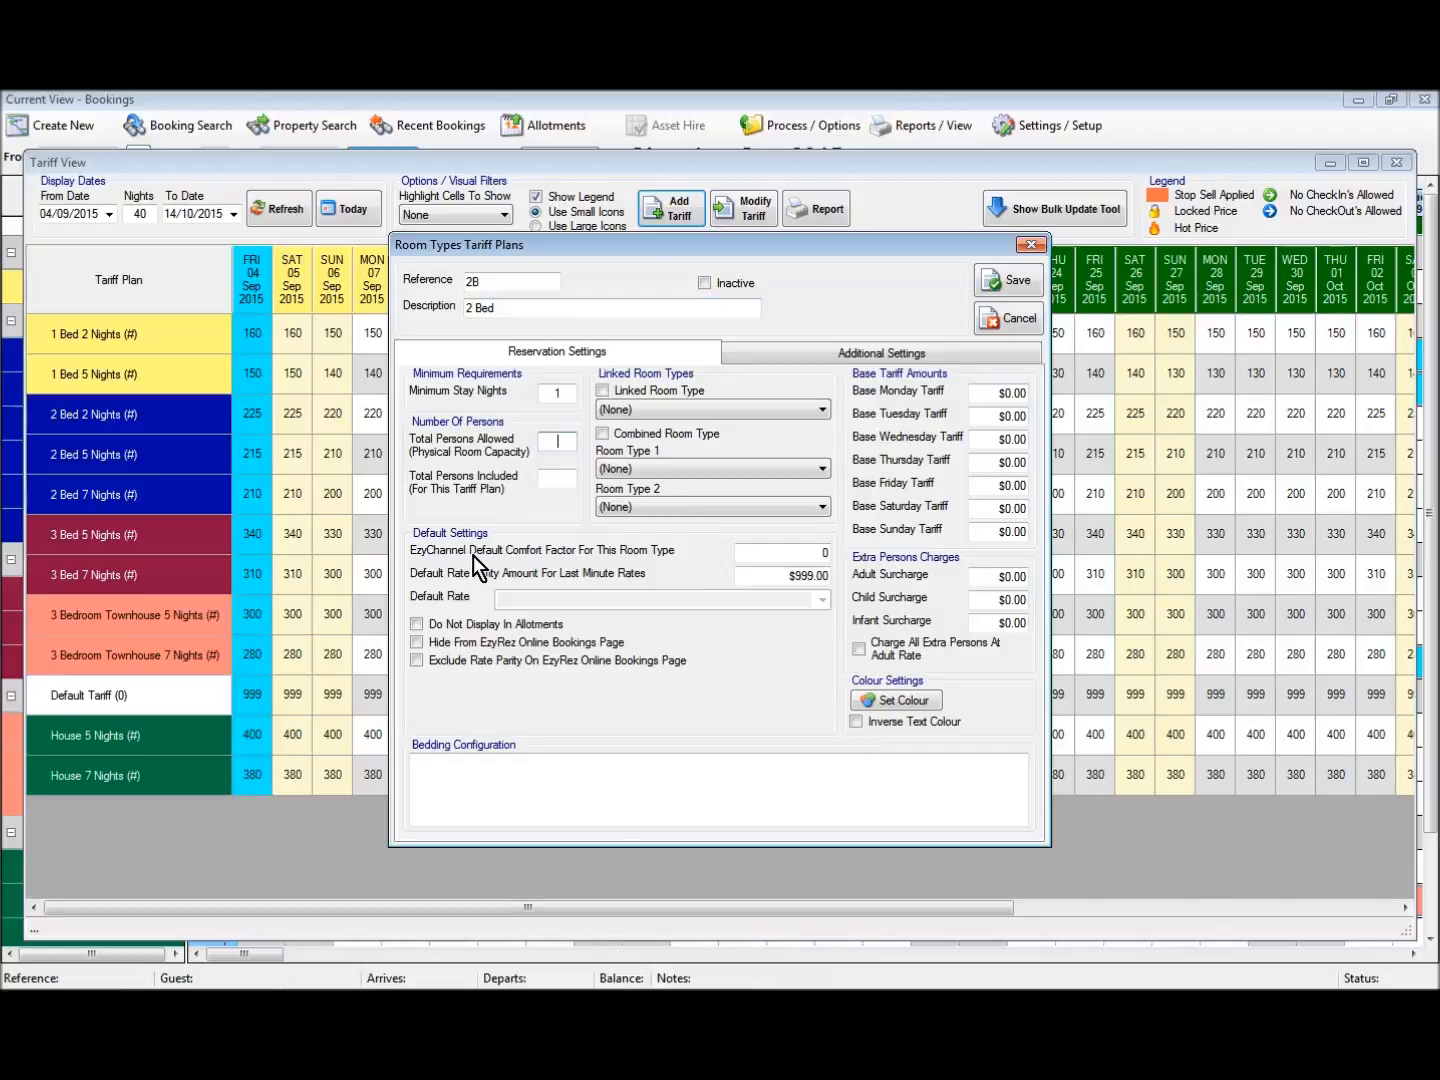
text(4)
key(BackSpace)
text(5)
click(565, 480)
text(4)
Step: Link the tariff plan to the 2 Bedroom Apartment room type
click(604, 391)
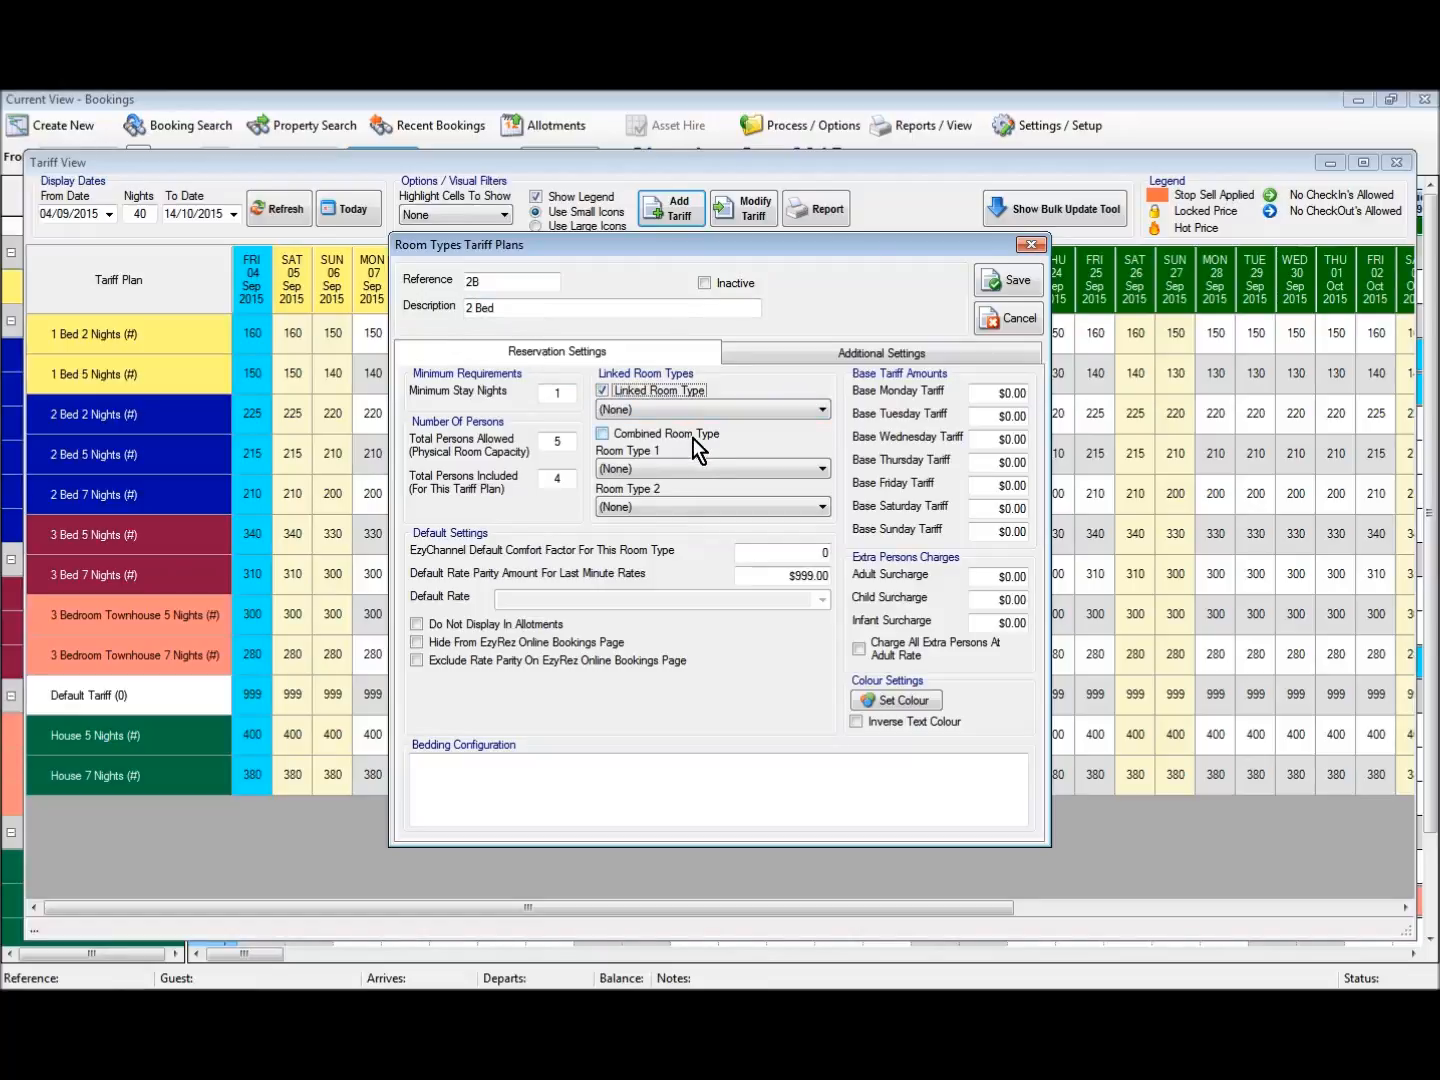
click(682, 415)
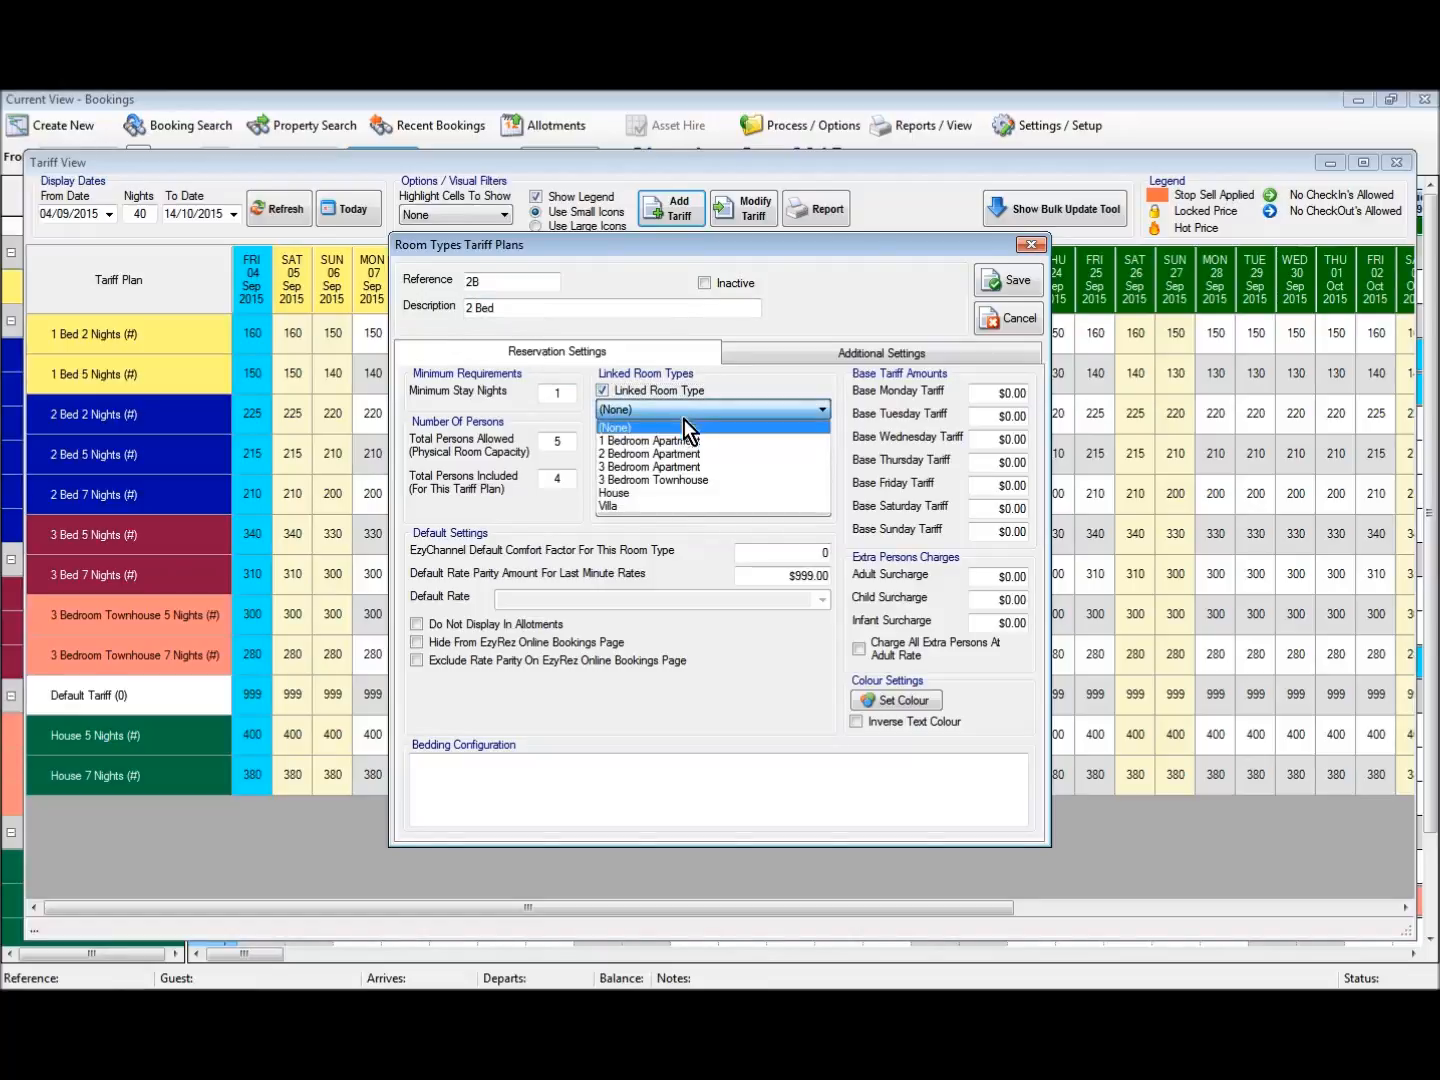
click(673, 454)
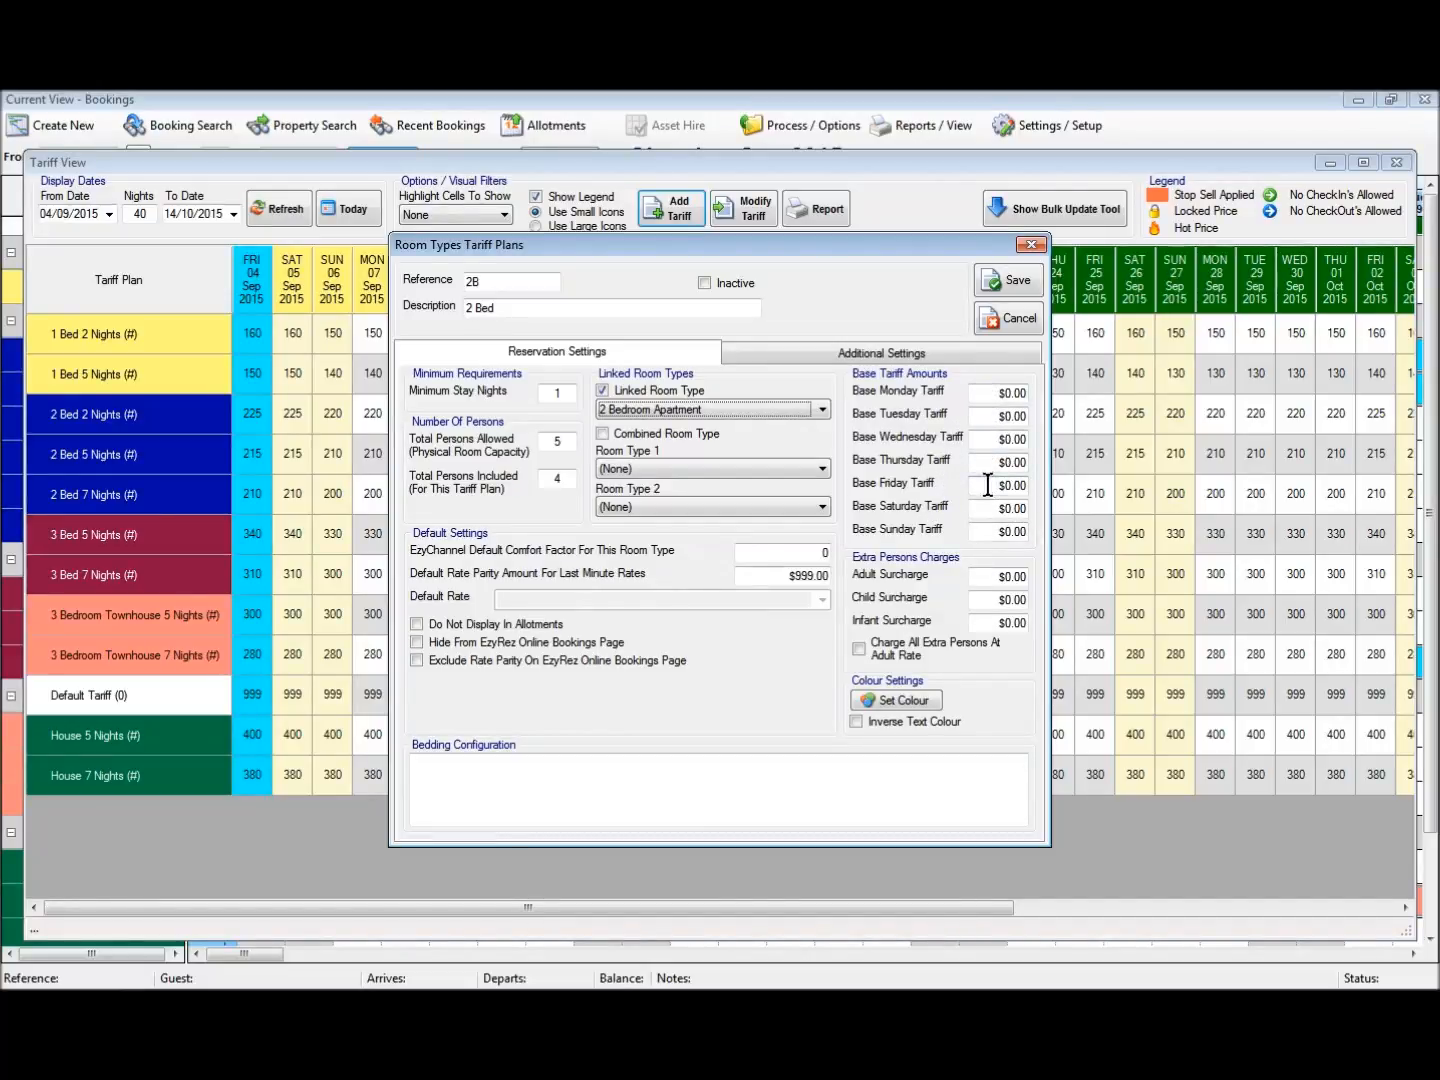
Step: Set the base tariffs for Monday, Tuesday, Wednesday and Thursday to $250.00 each
click(996, 395)
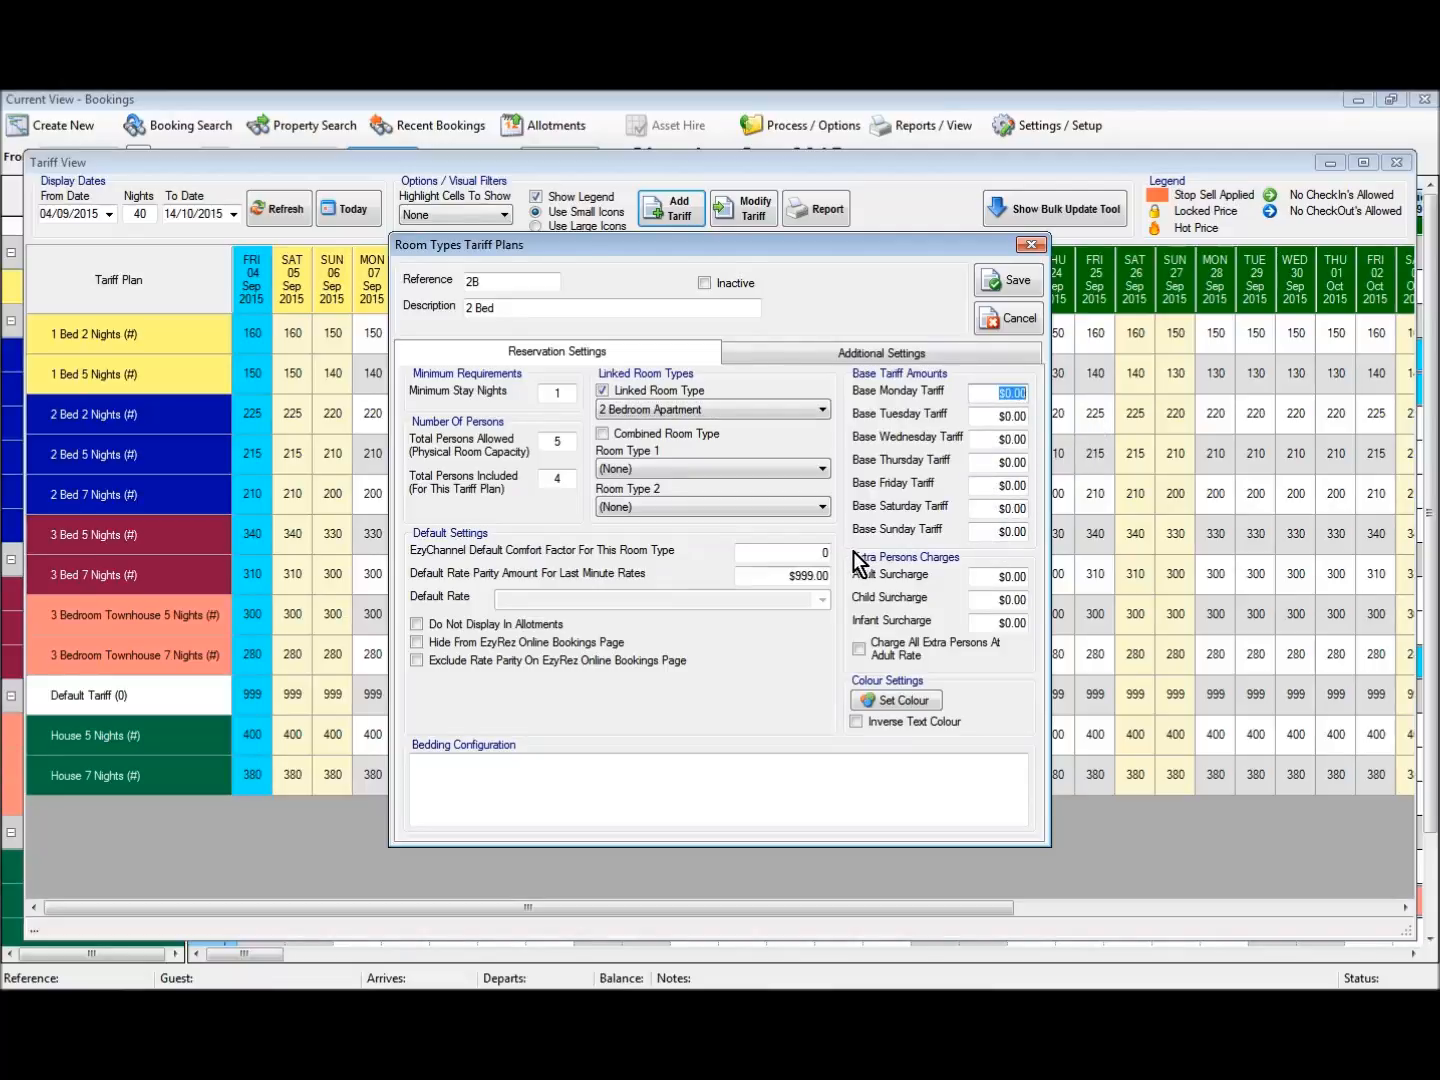
text(250)
key(Tab)
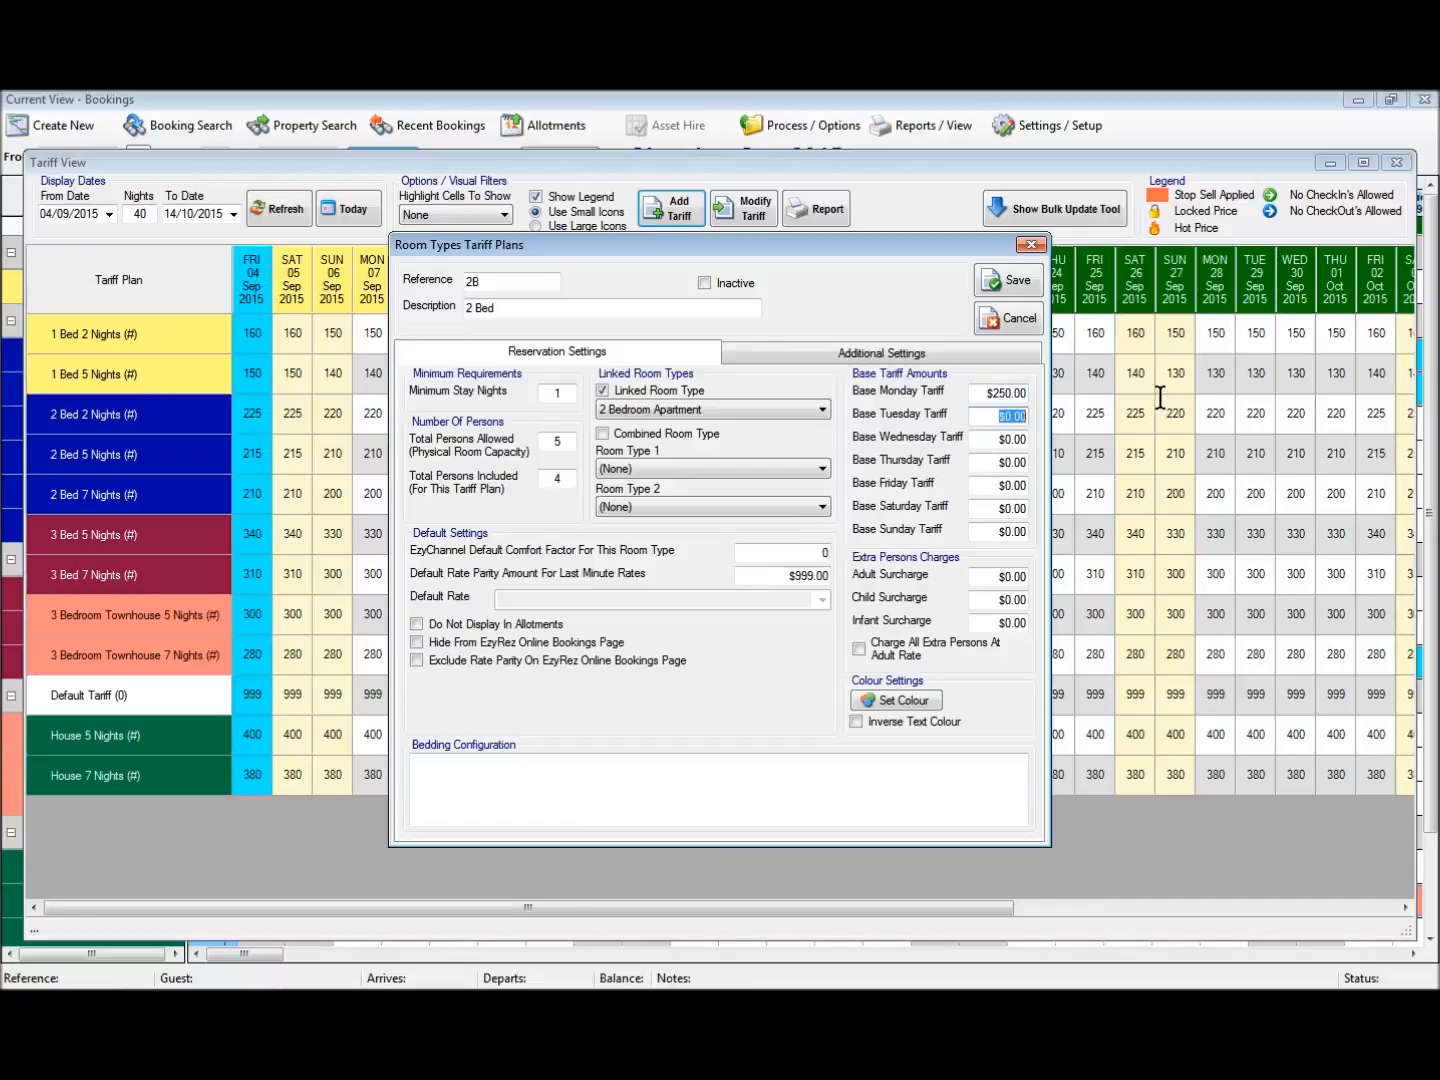
text(250)
key(Tab)
text(250)
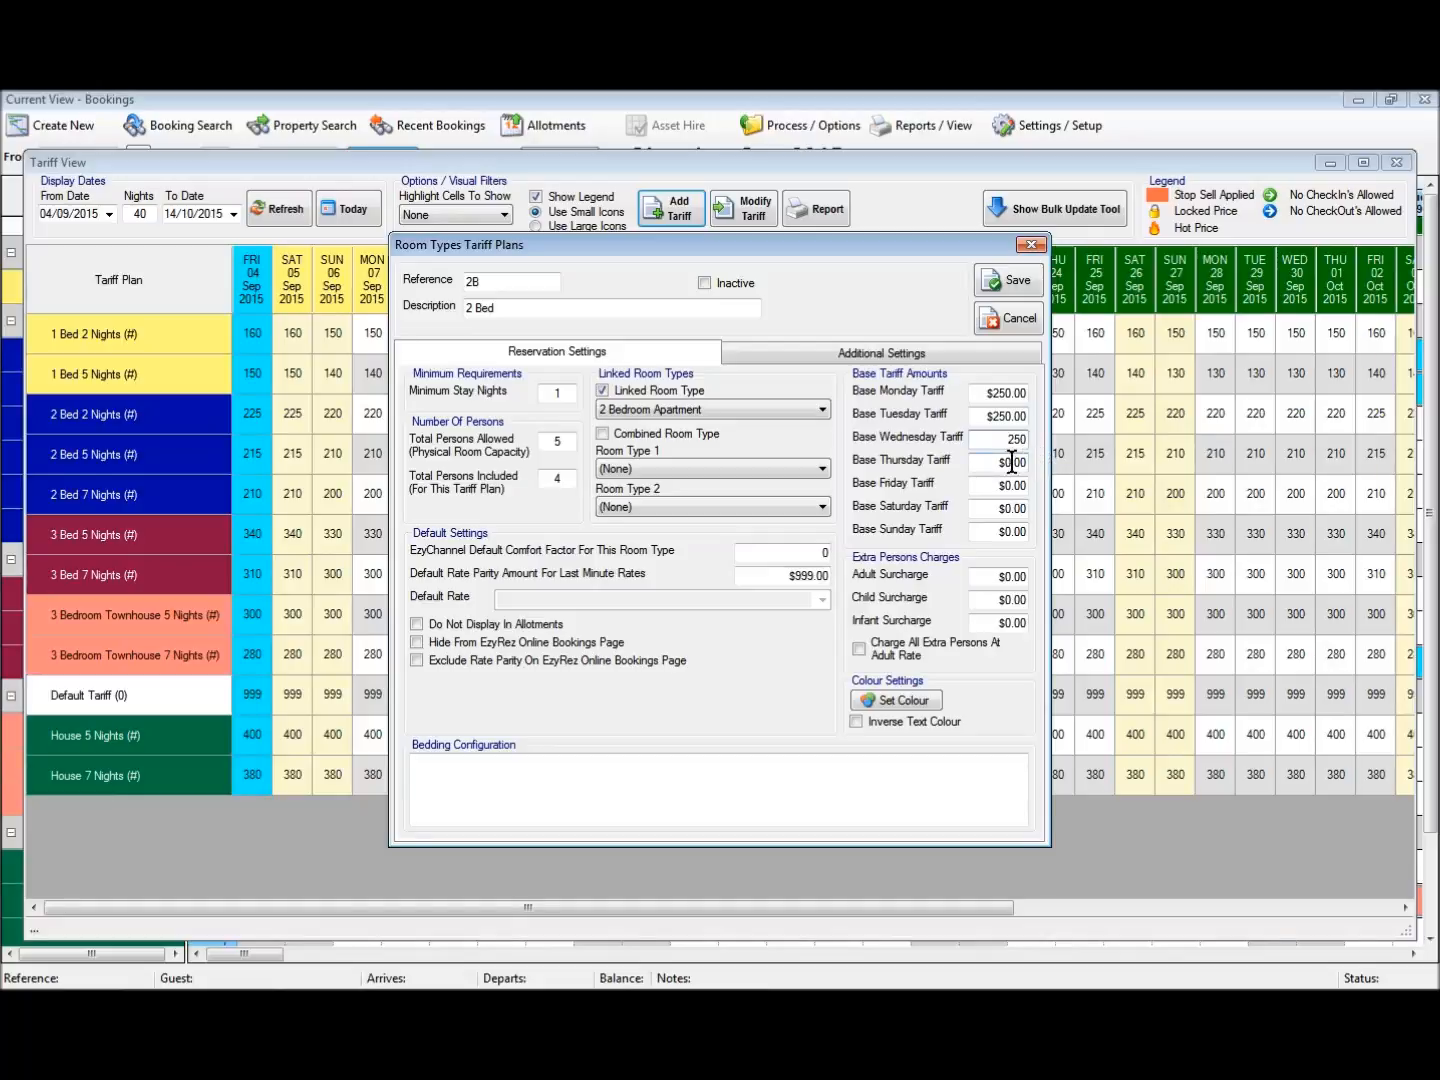
key(Tab)
text(250)
key(Tab)
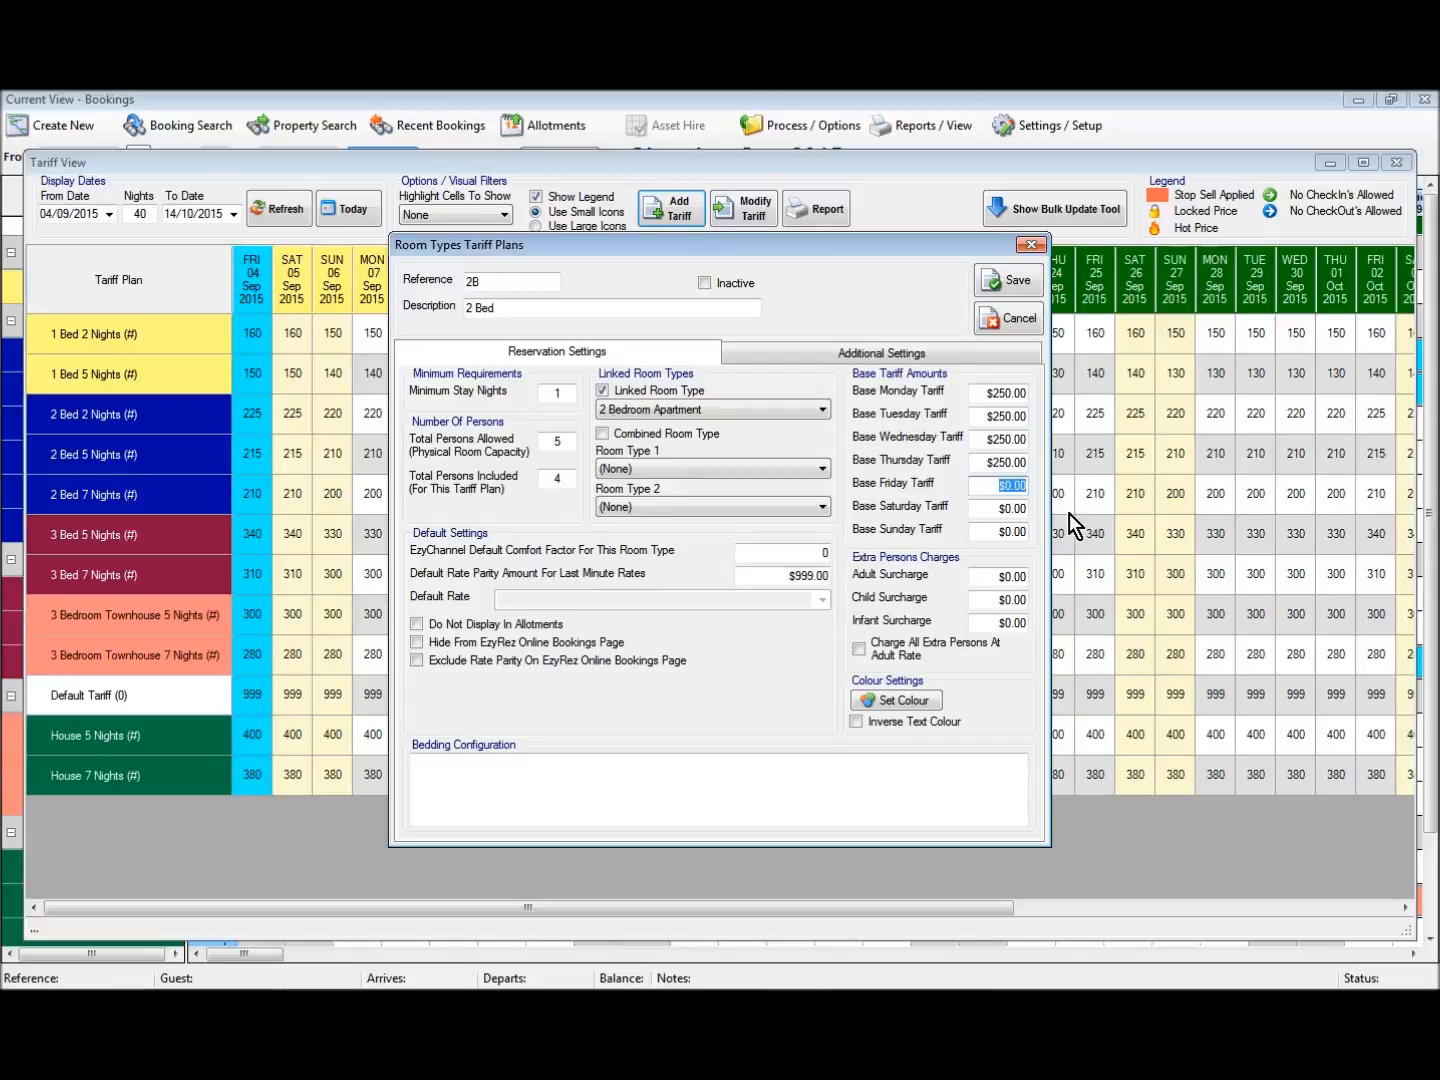
Step: Set the base Friday and Saturday tariffs to $260.00 and the base Sunday tariff to $250.00
text(260)
key(Tab)
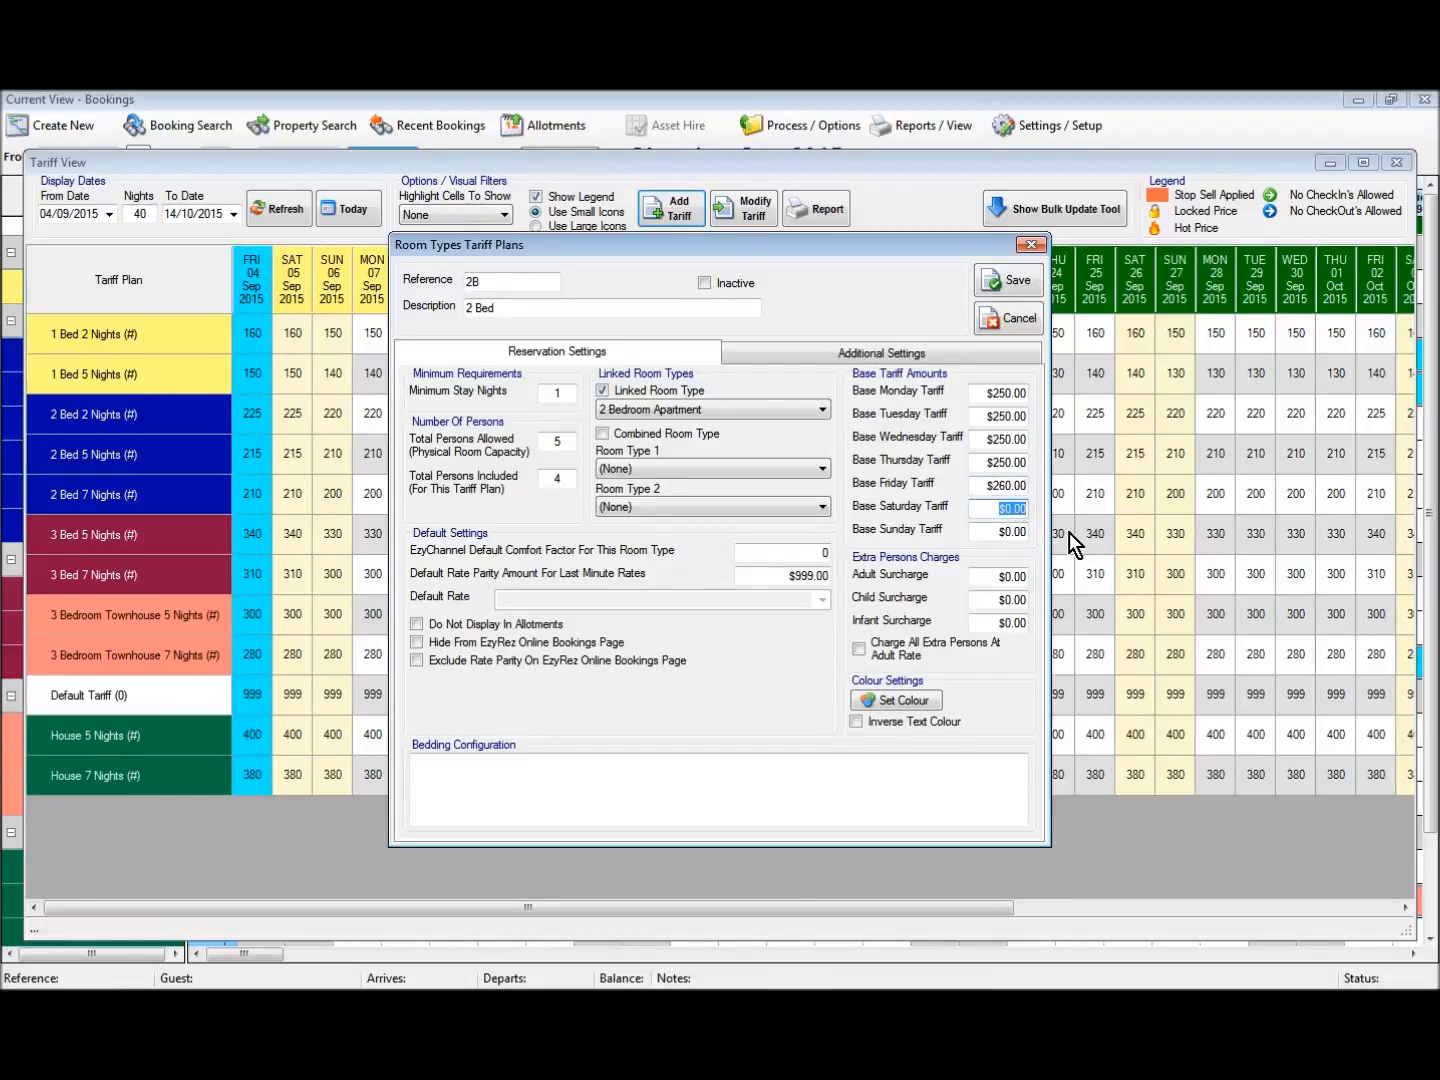
text(260)
key(Tab)
text(250)
key(Tab)
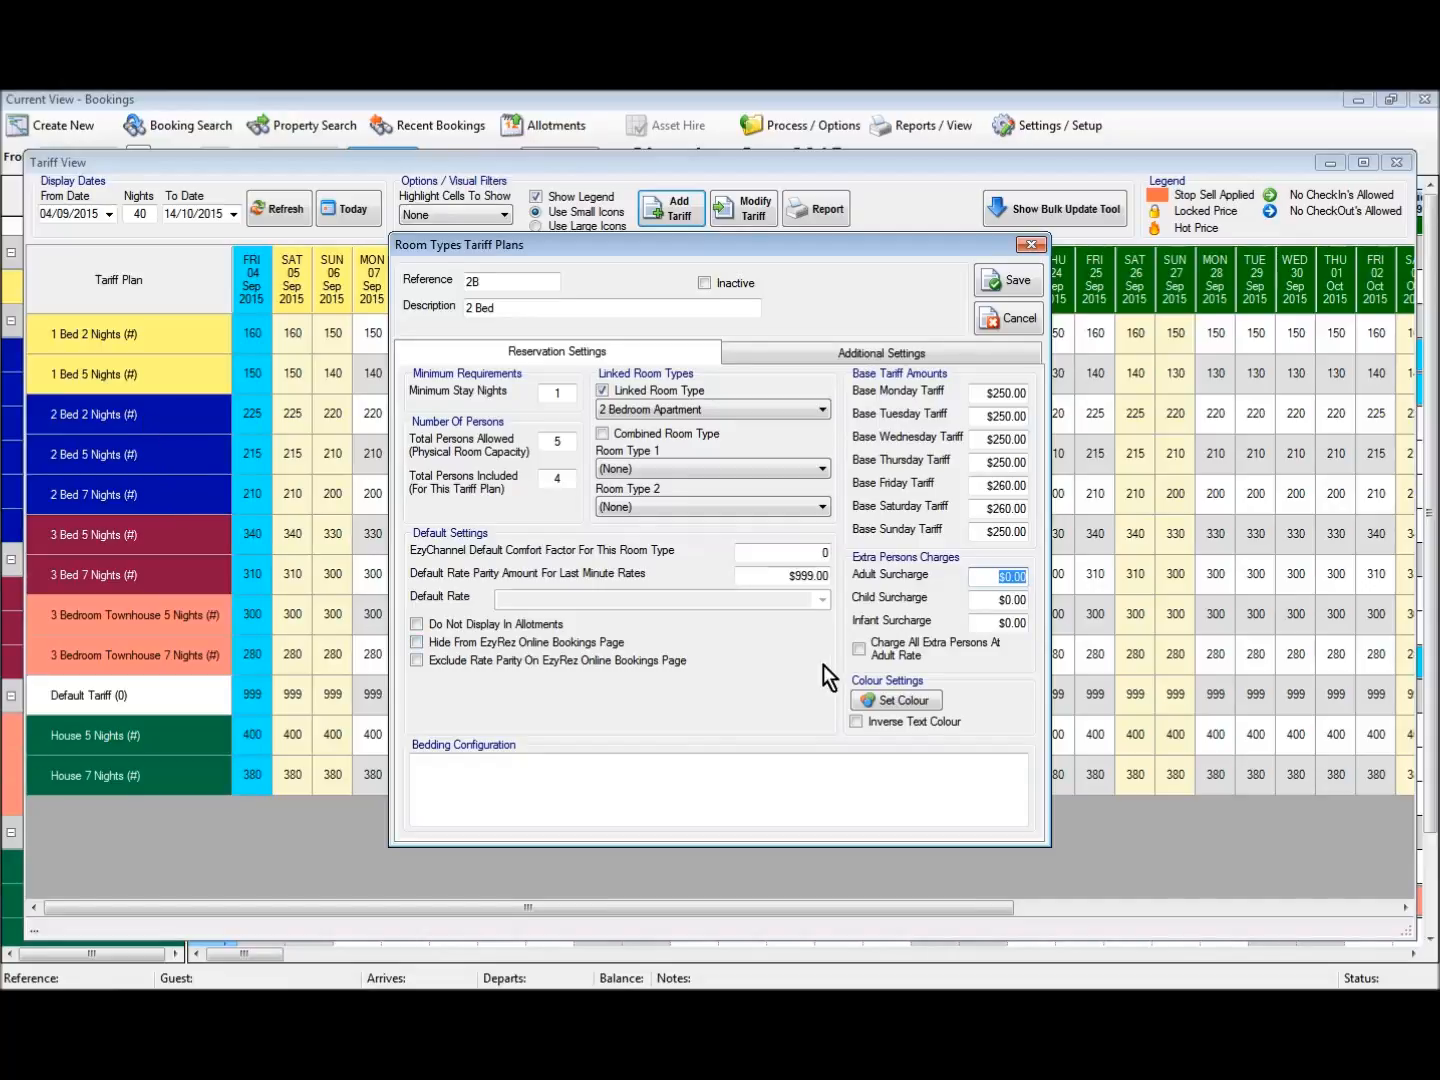
Step: Give the tariff plan a dark blue colour with inverse text colour enabled
click(904, 701)
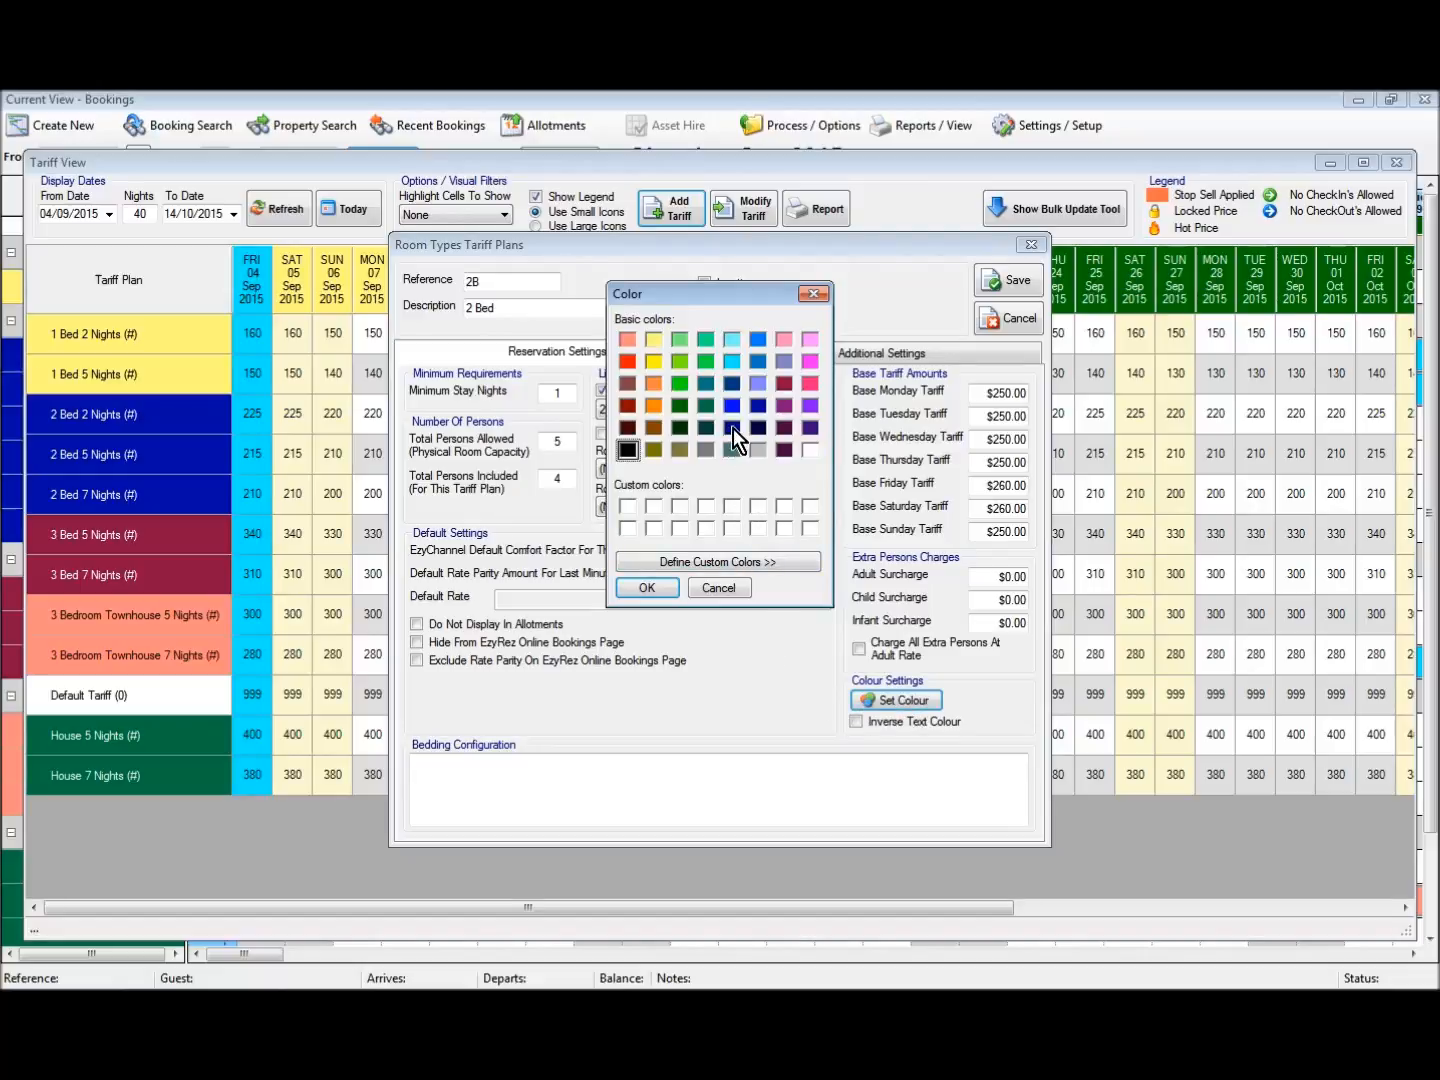
click(758, 409)
click(654, 589)
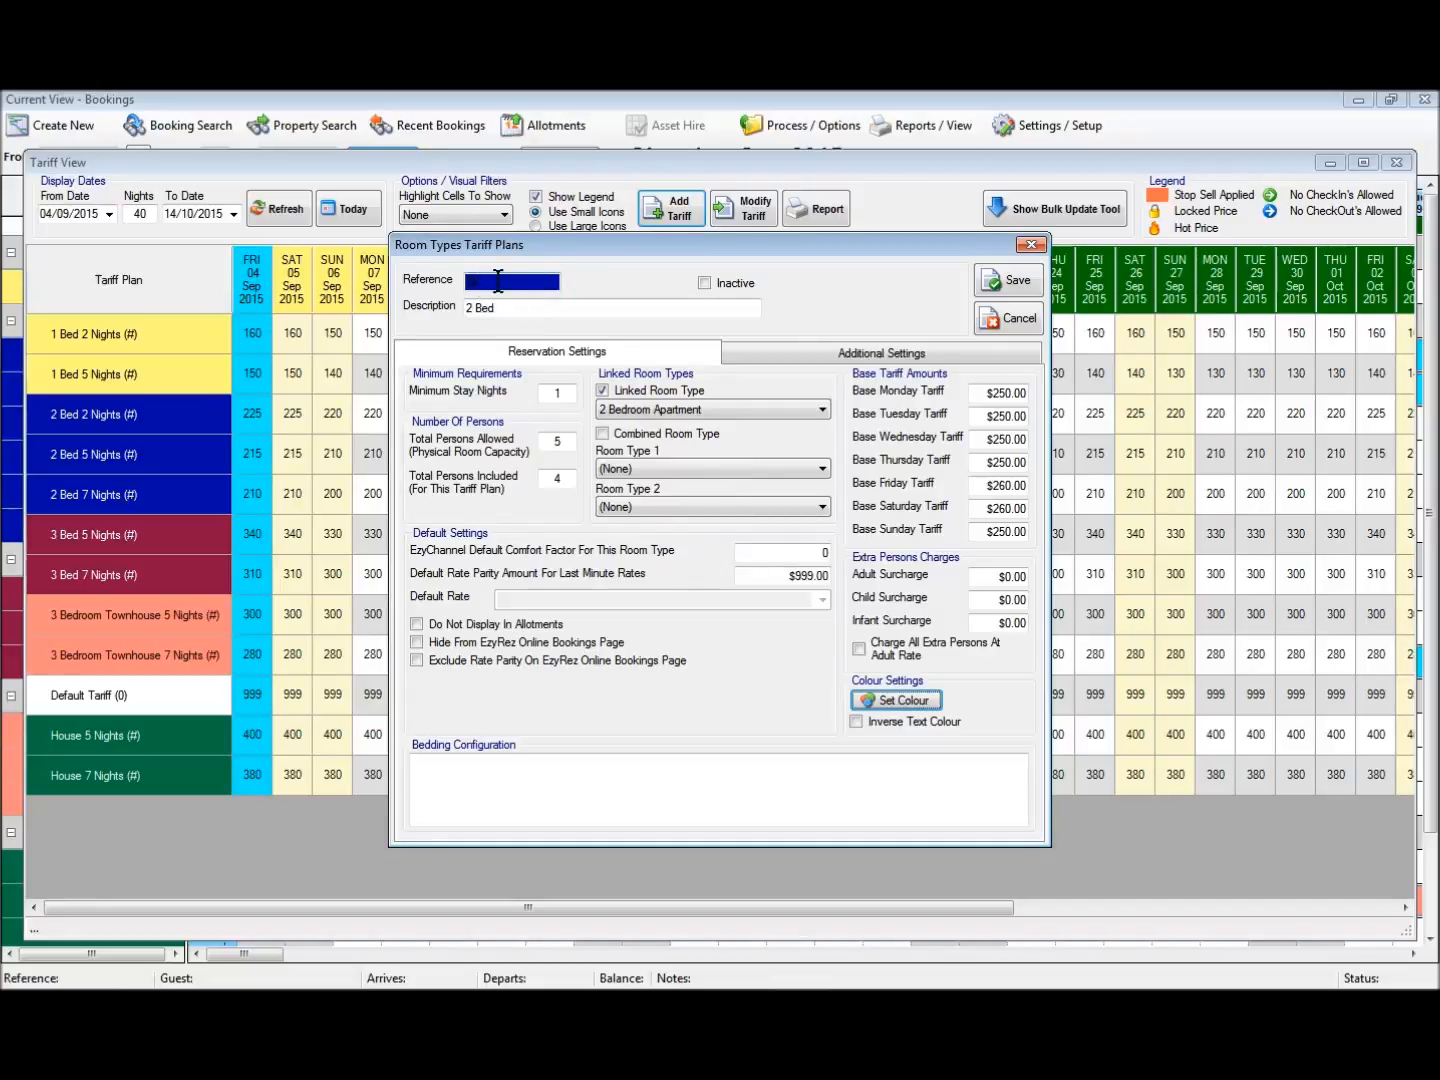
click(857, 721)
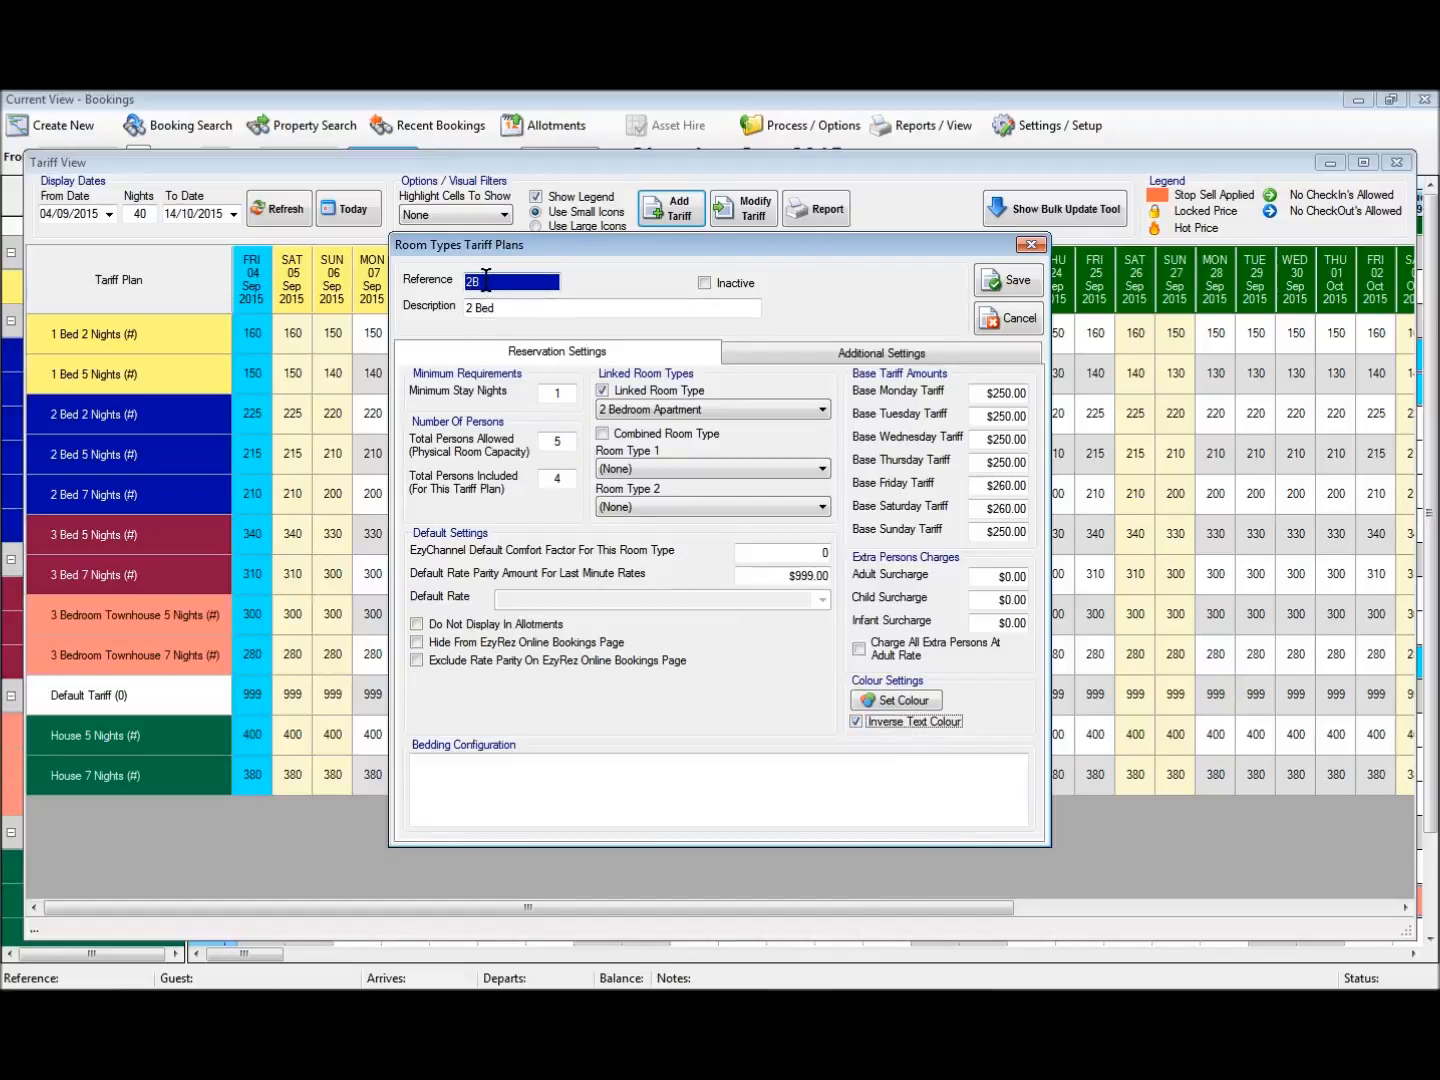
Step: Save the 2B tariff plan and close the list of room type tariff plans
click(1009, 280)
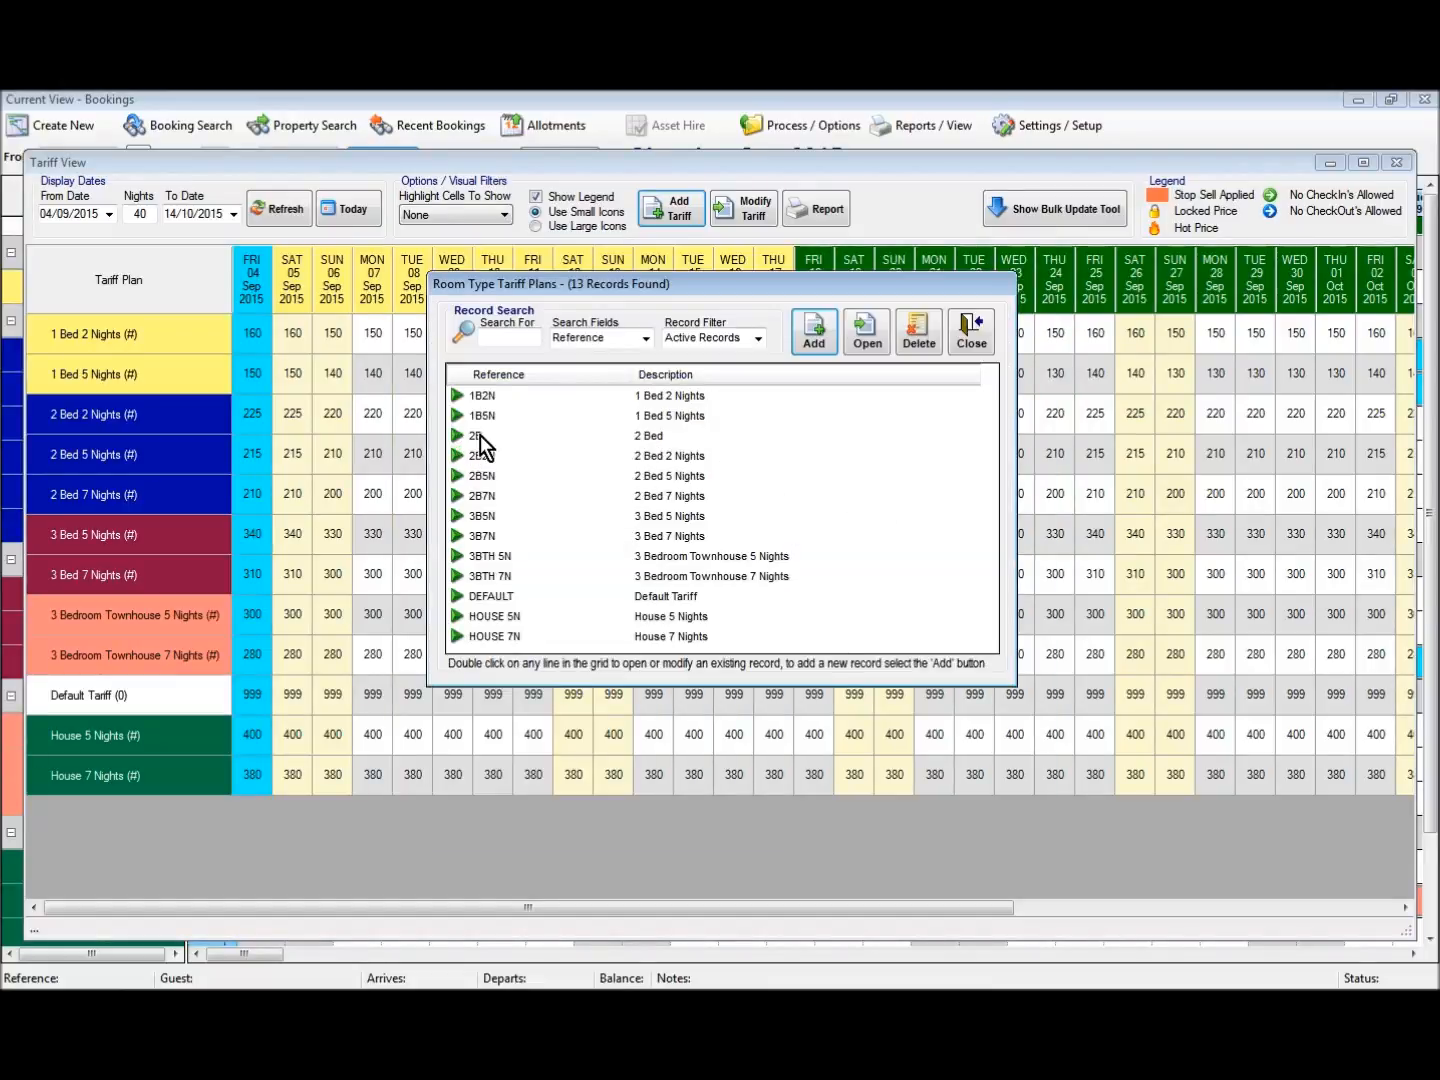
click(594, 438)
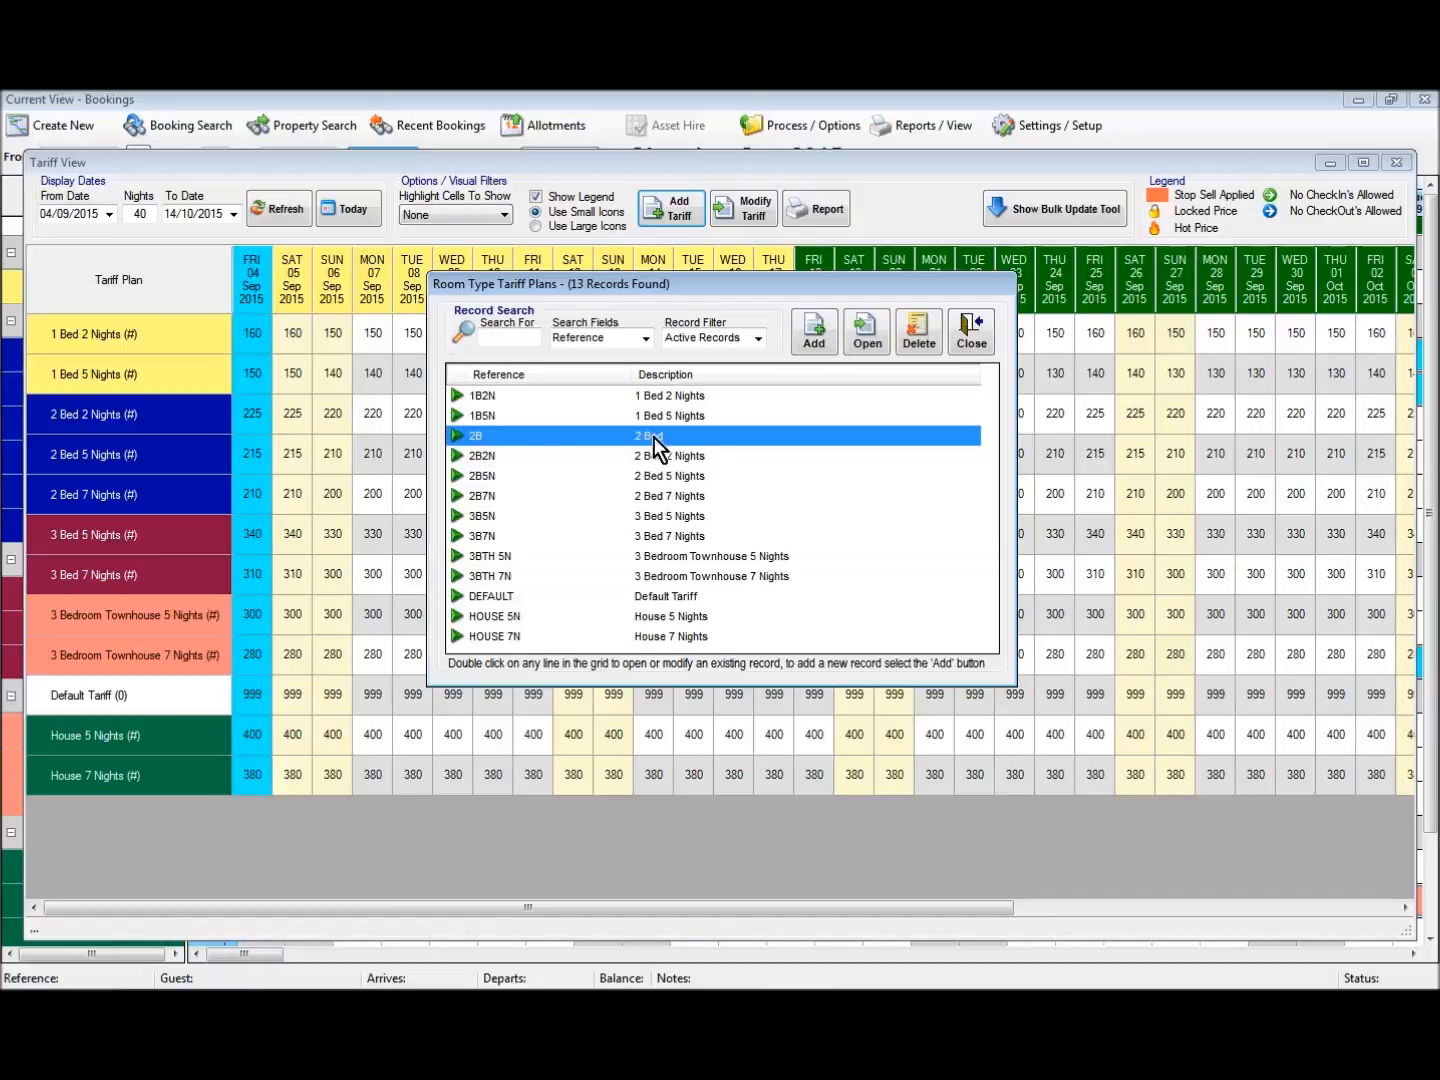
click(969, 336)
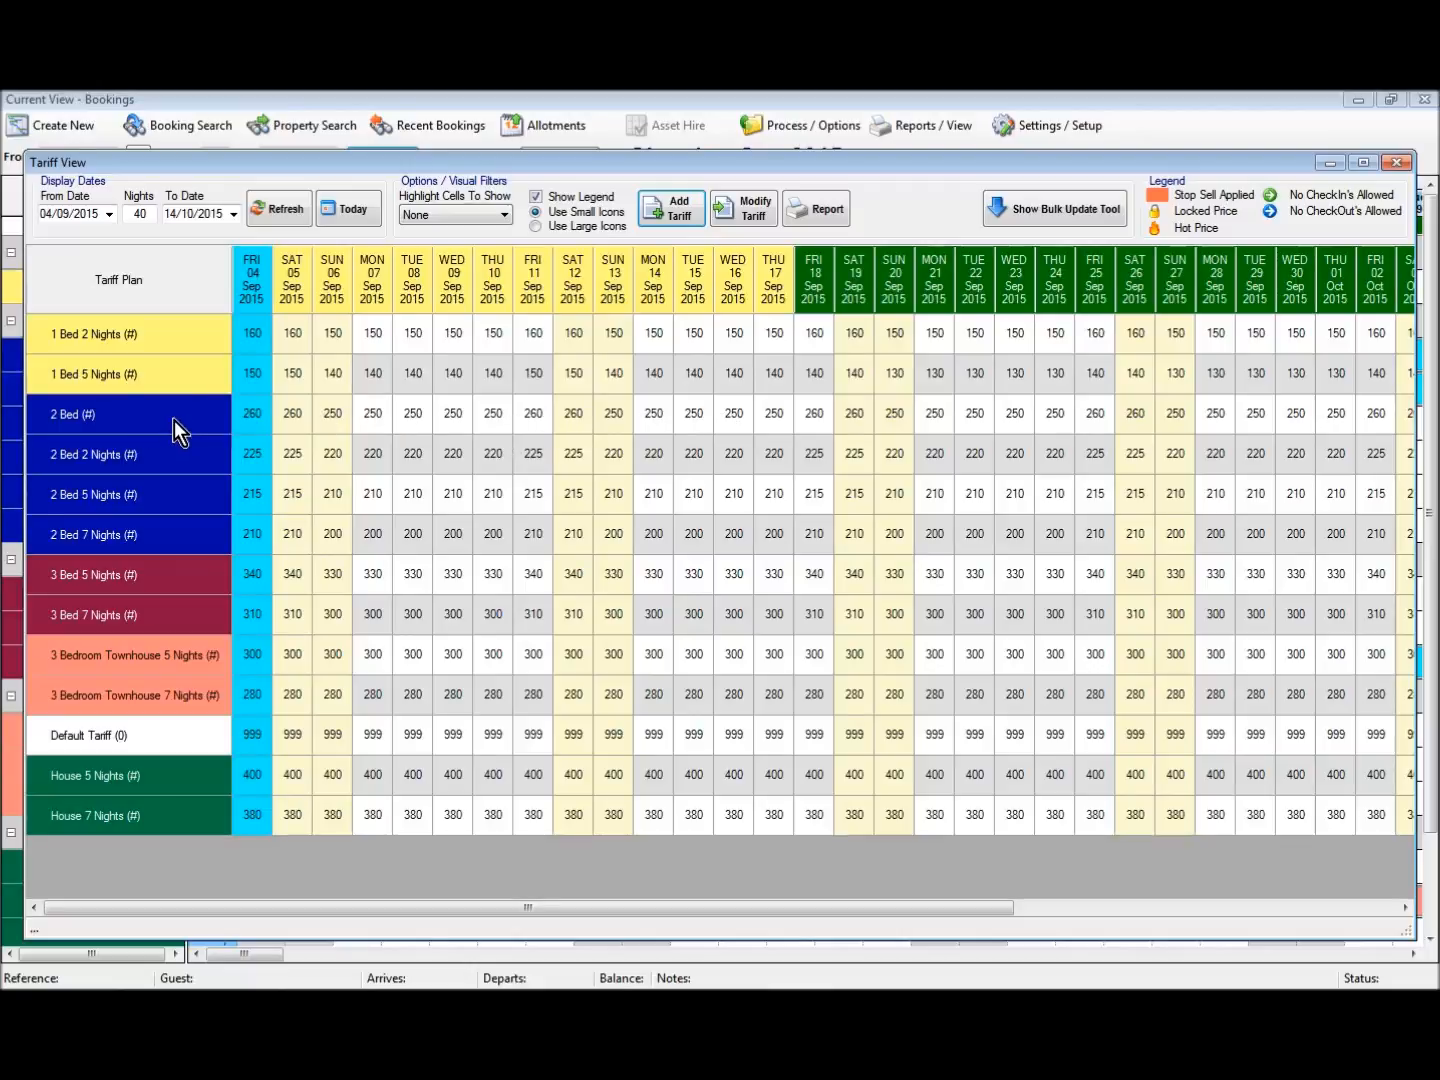
Step: Filter the tariff view to show only the 2 Bed tariff plan
right_click(166, 283)
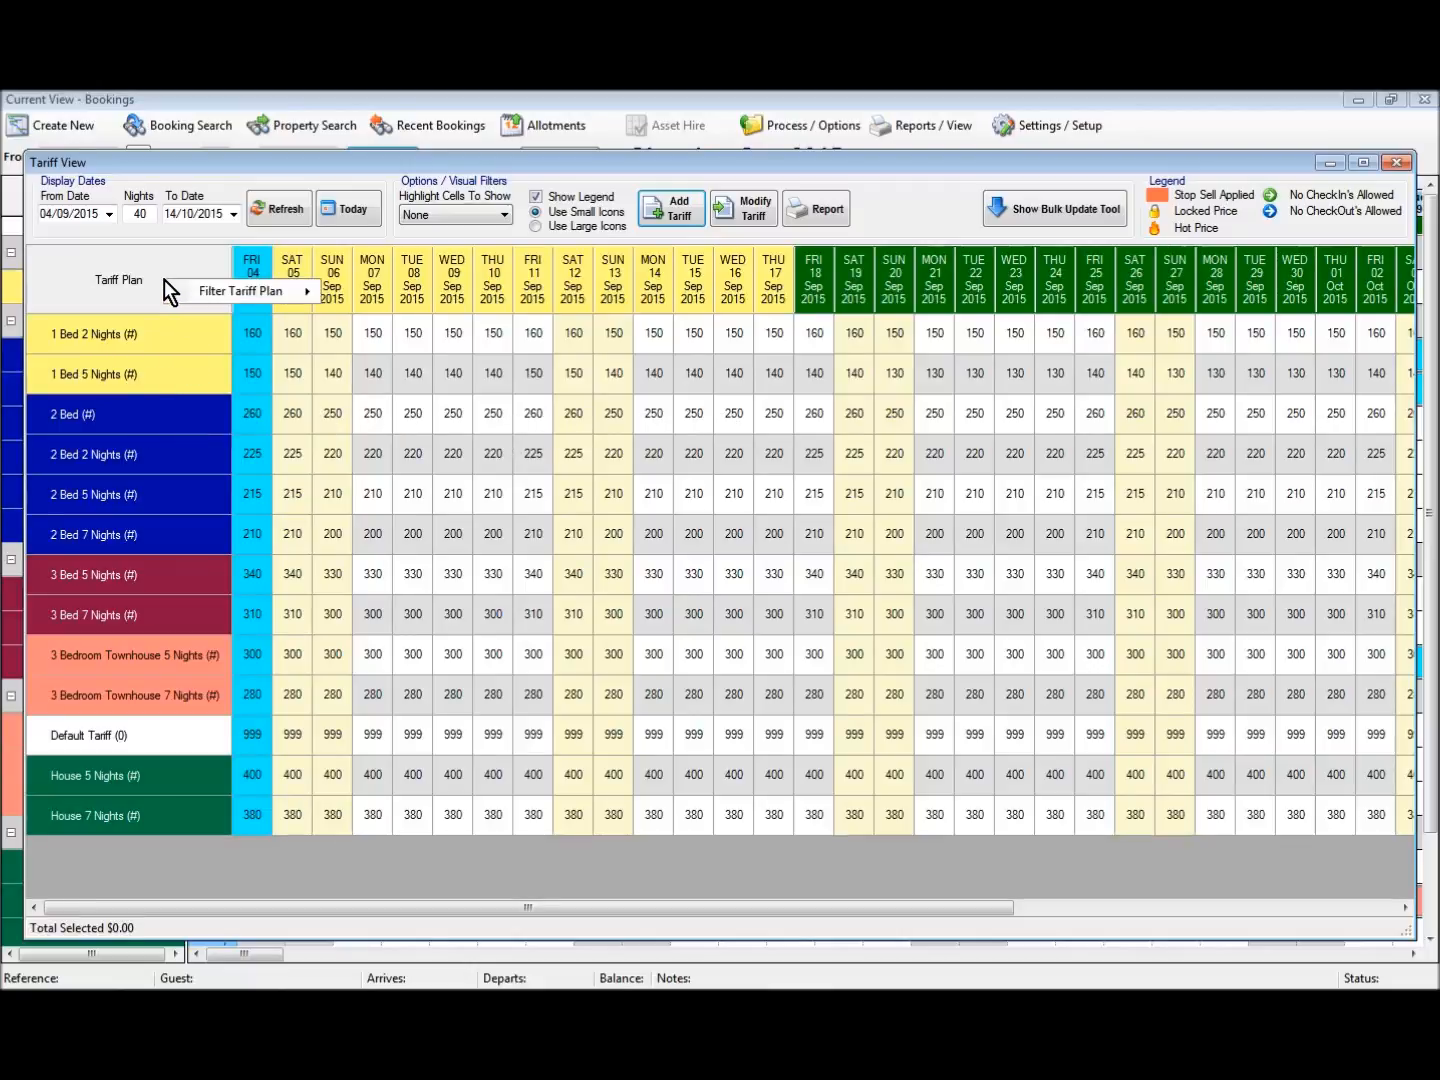
mouse_move(216, 292)
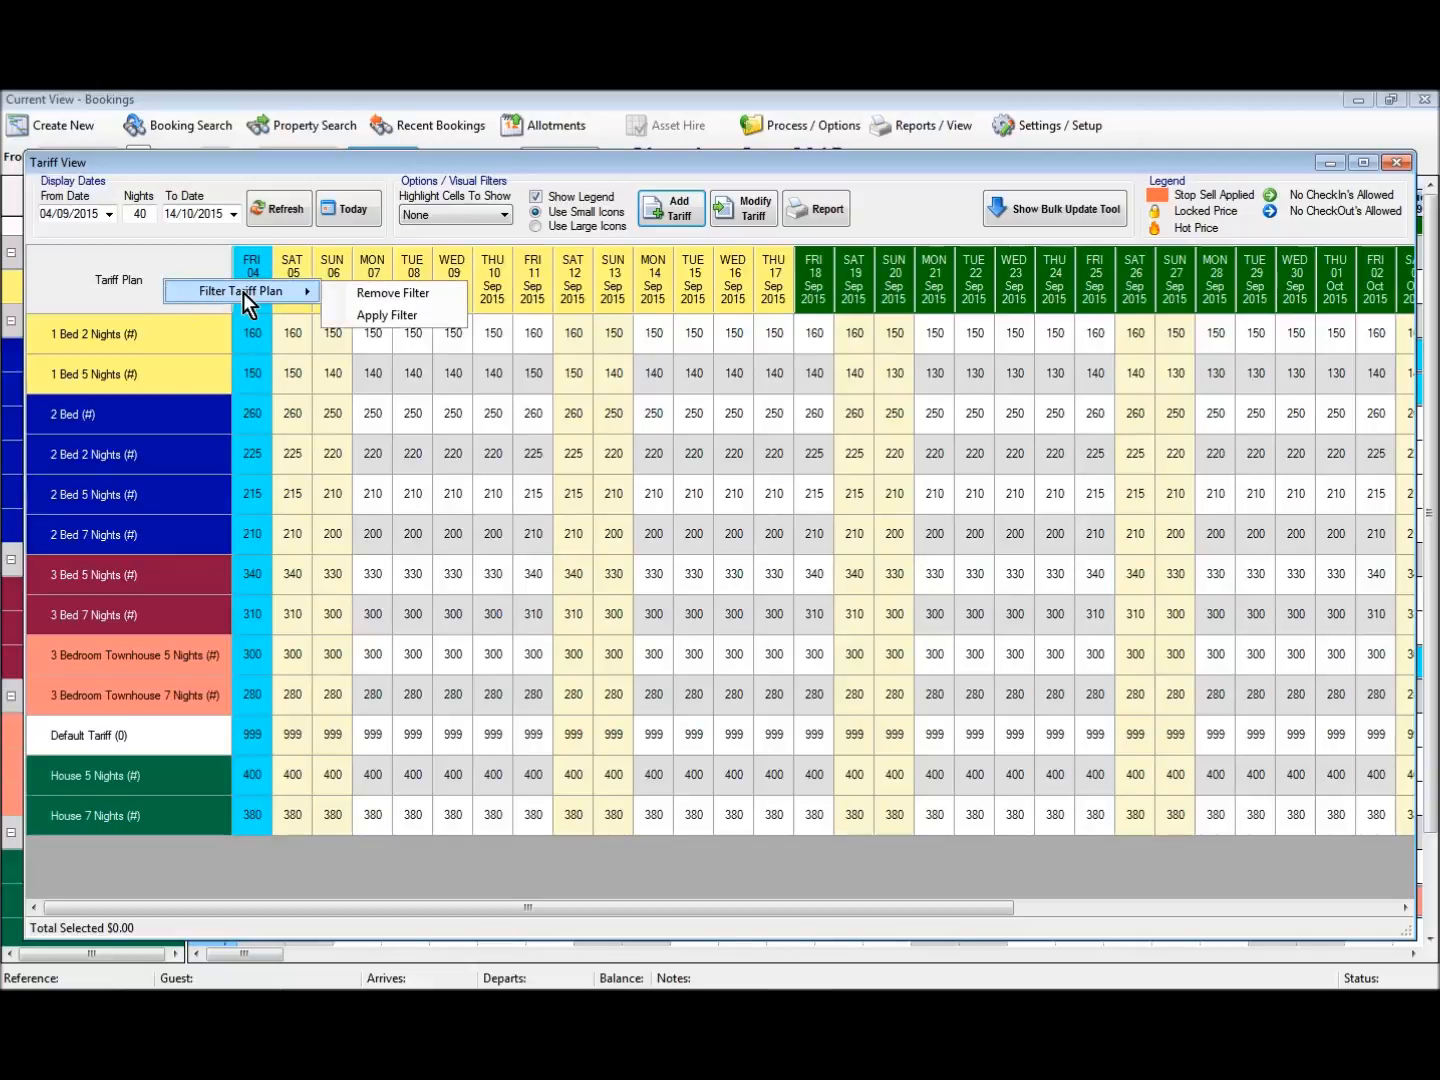
click(379, 319)
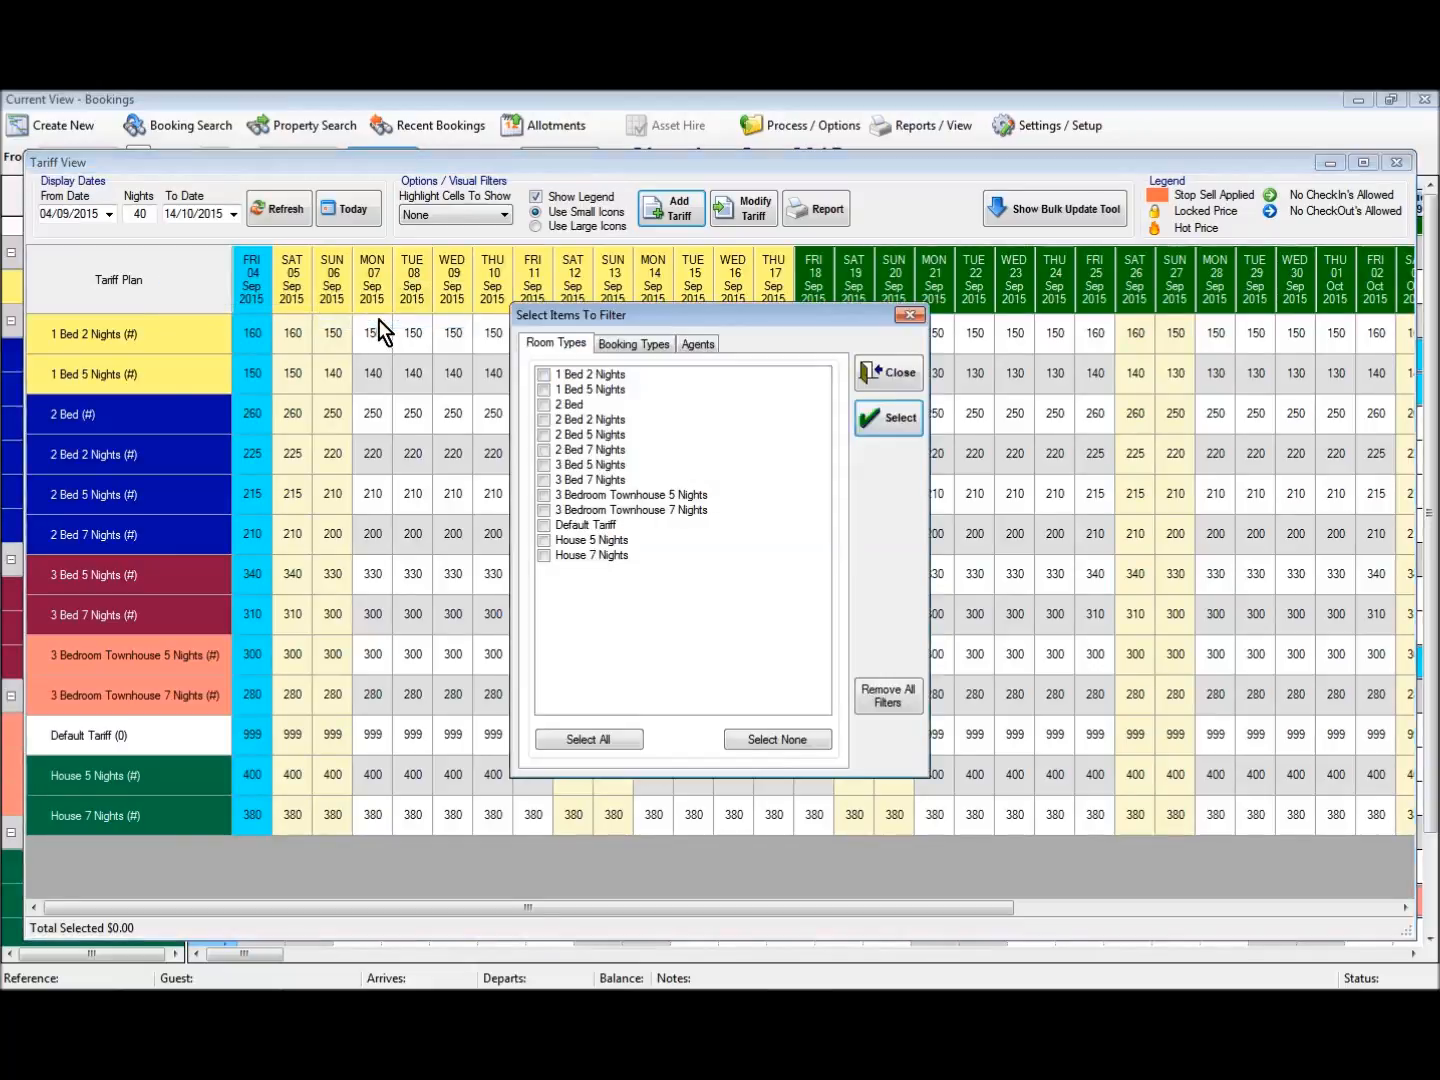
click(544, 405)
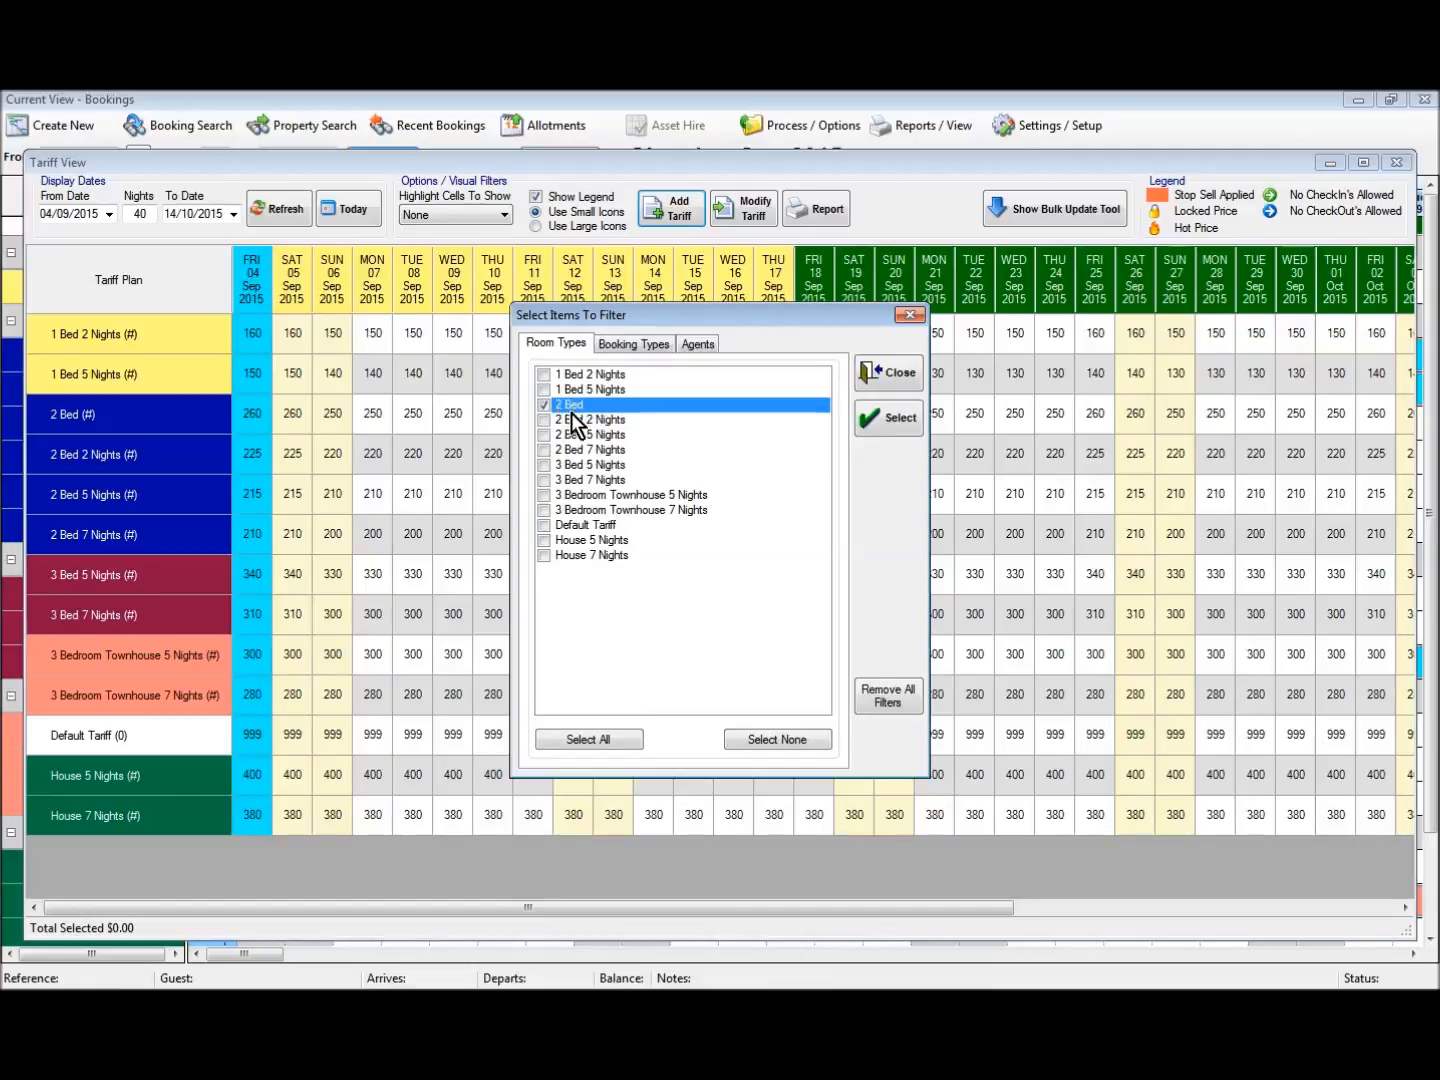
click(901, 420)
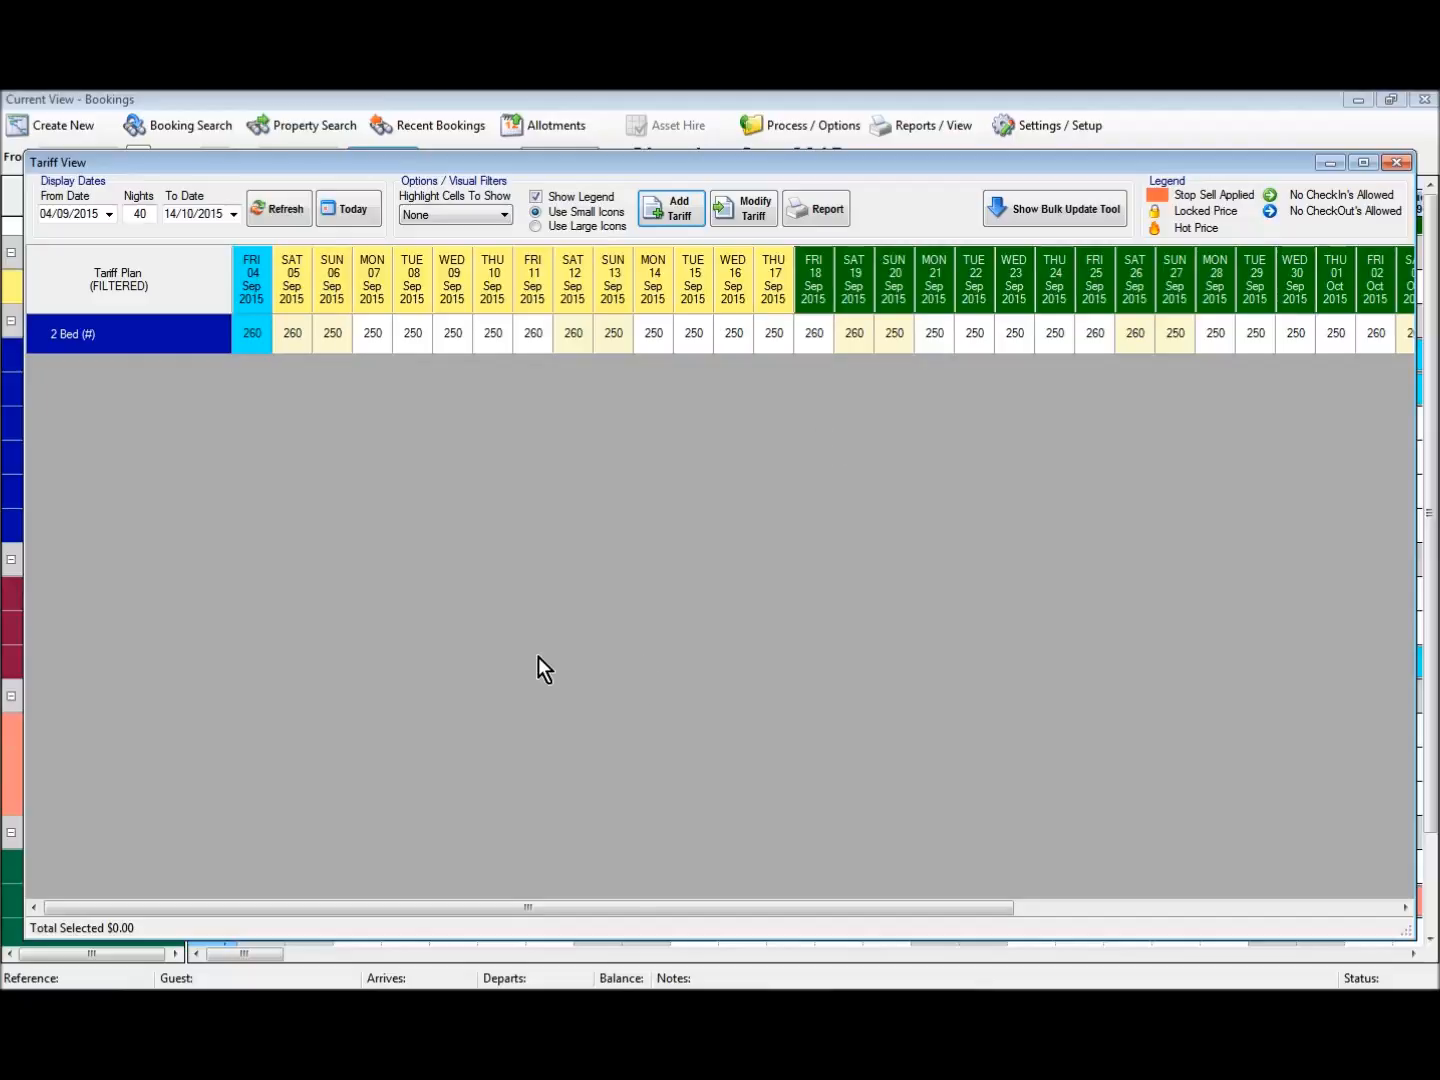
Step: Change the 2 Bed daily tariff for Friday 18 and Saturday 19 September 2015 to $270.00
drag(495, 909, 742, 911)
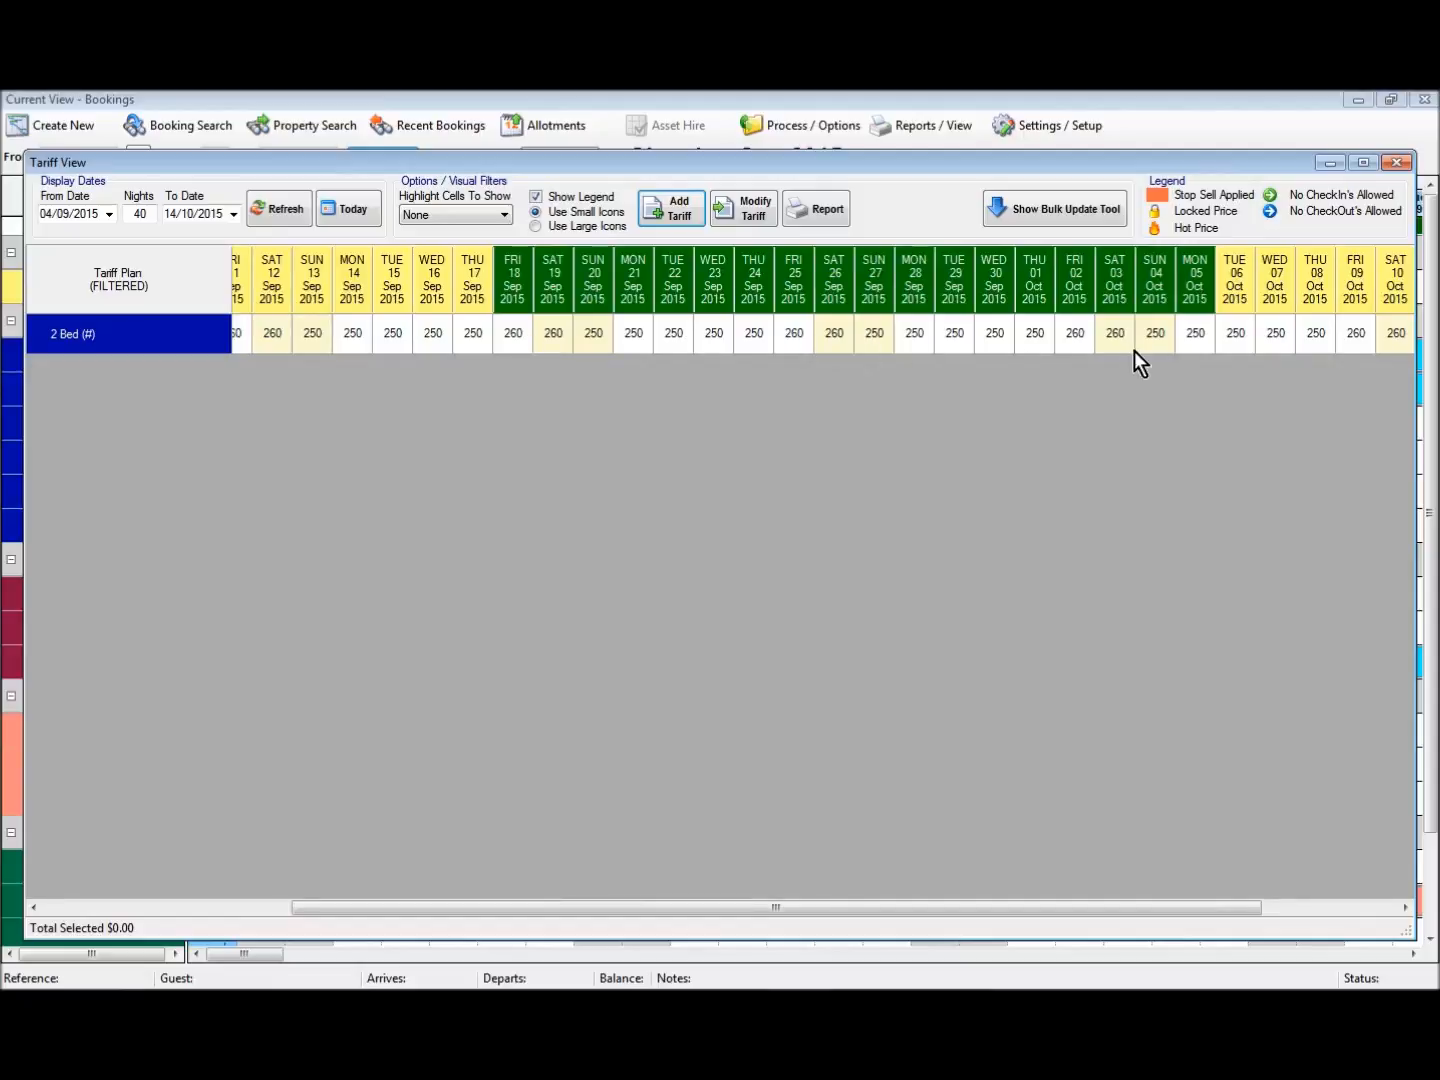
click(517, 340)
drag(515, 337, 549, 337)
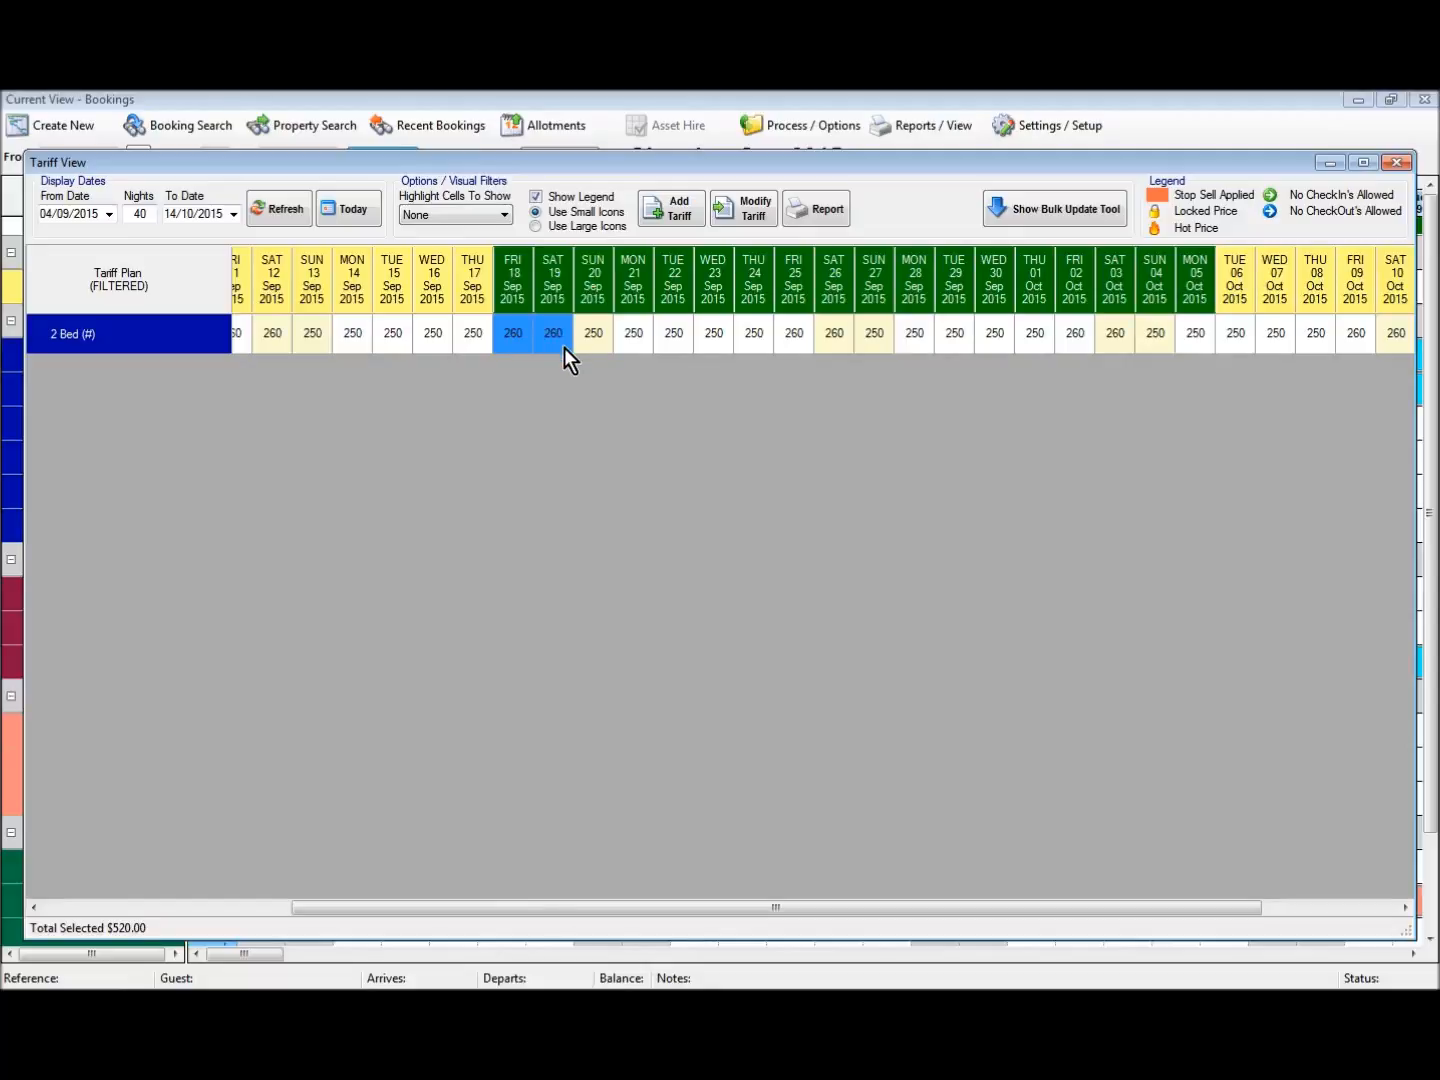
right_click(522, 334)
mouse_move(581, 378)
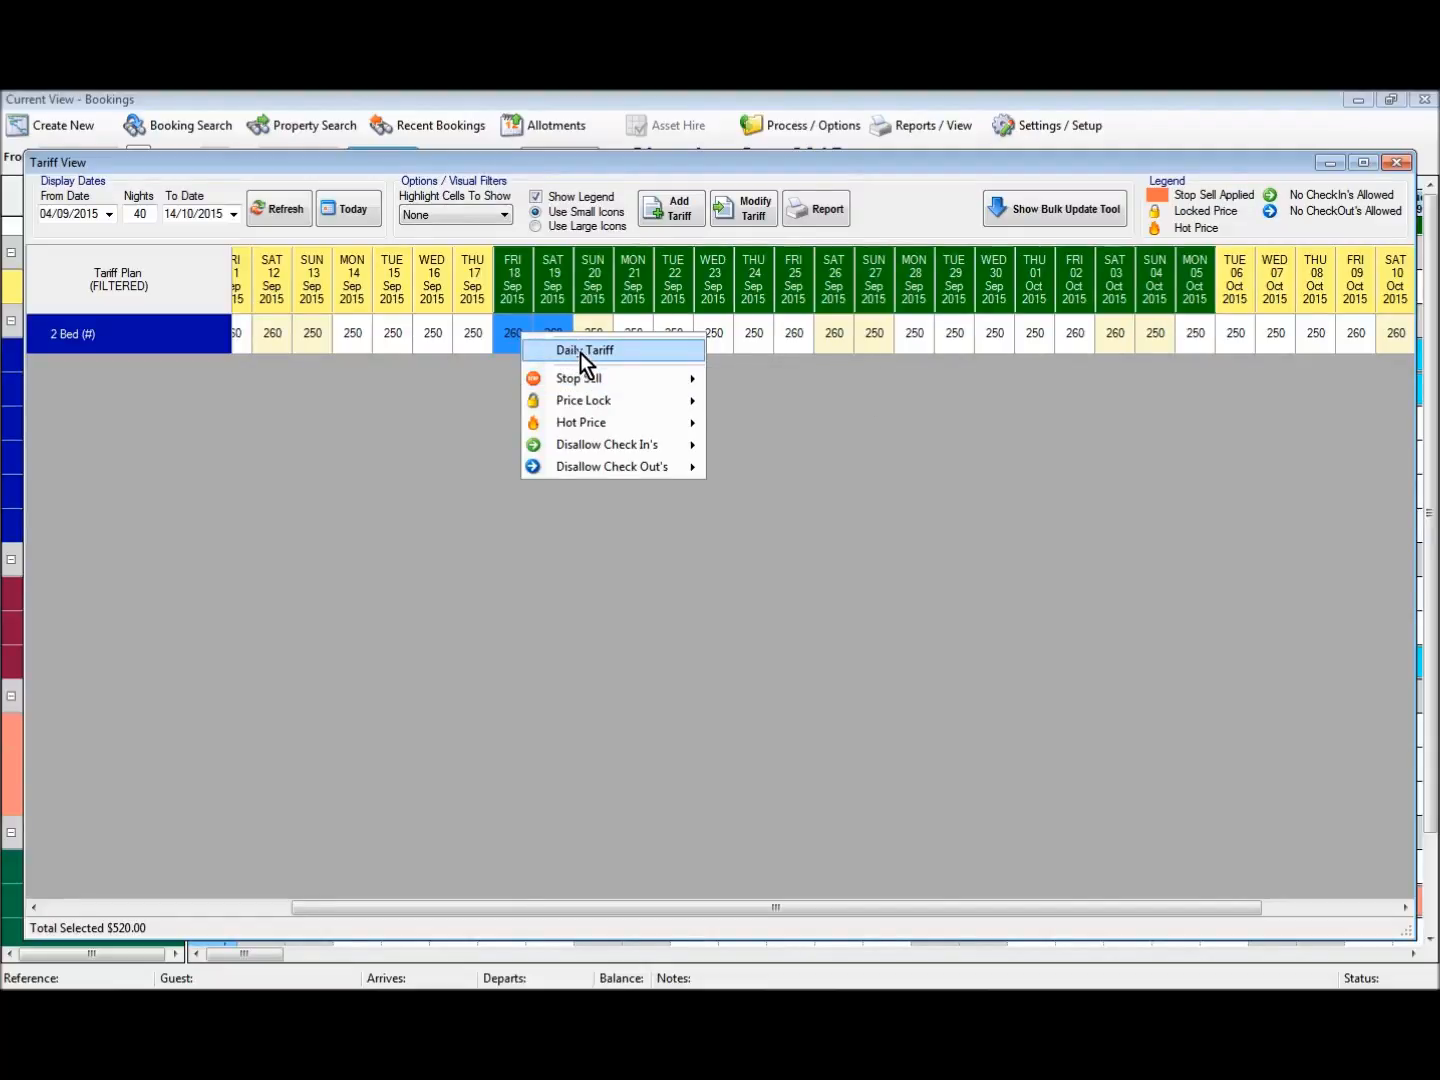
click(581, 353)
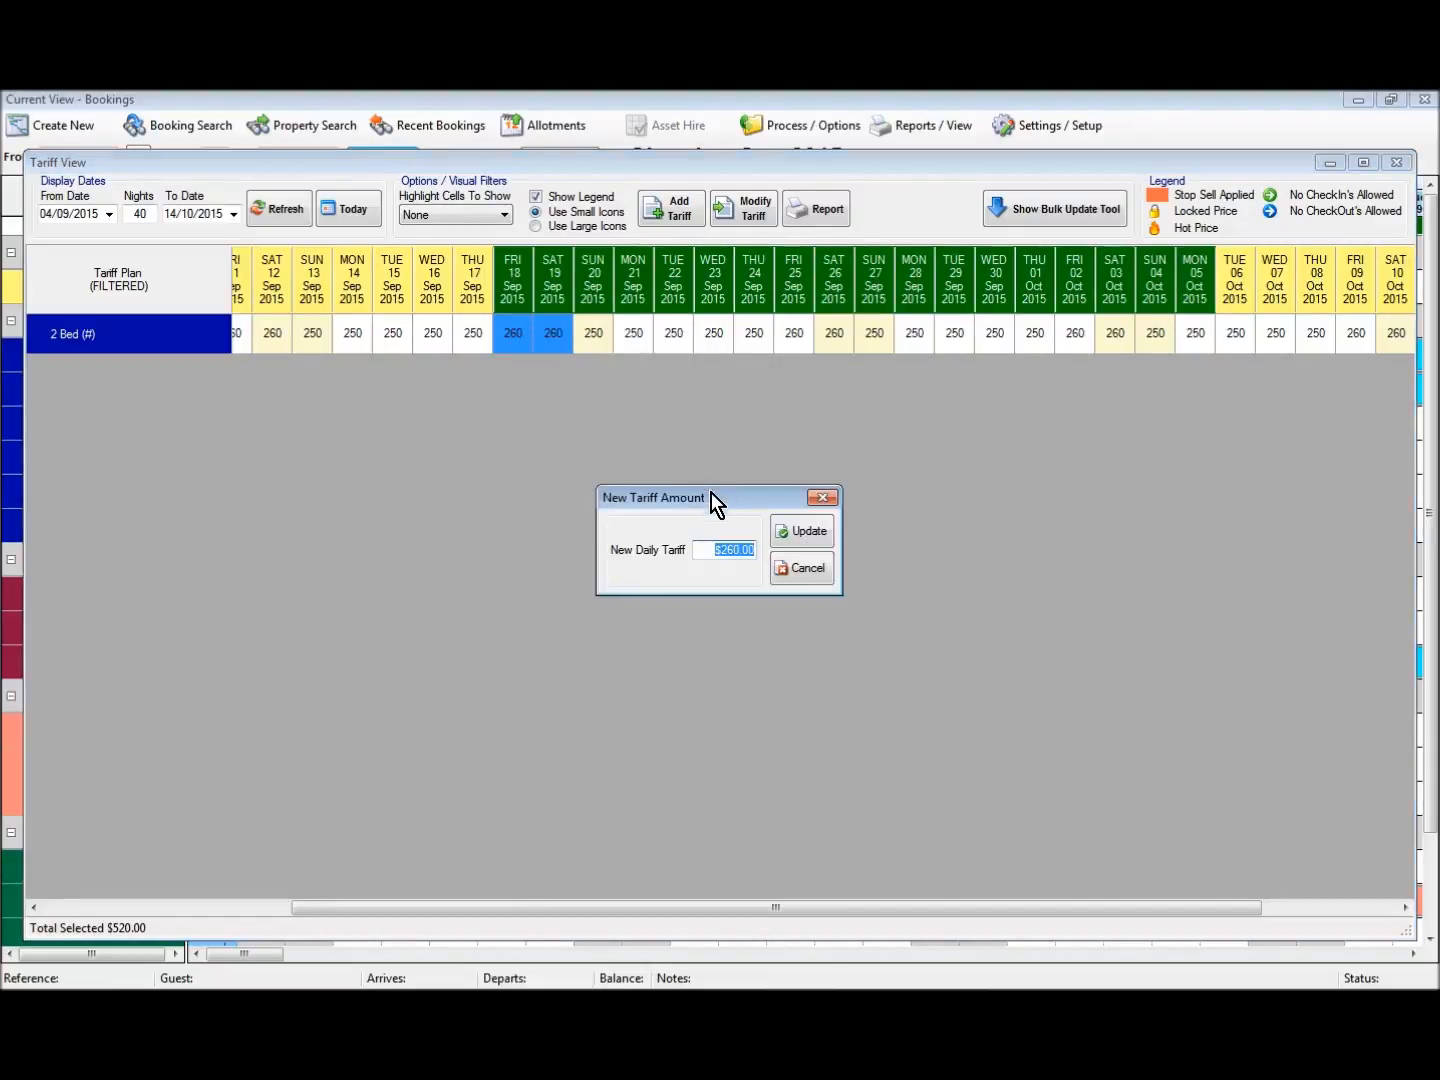
text(270)
click(786, 530)
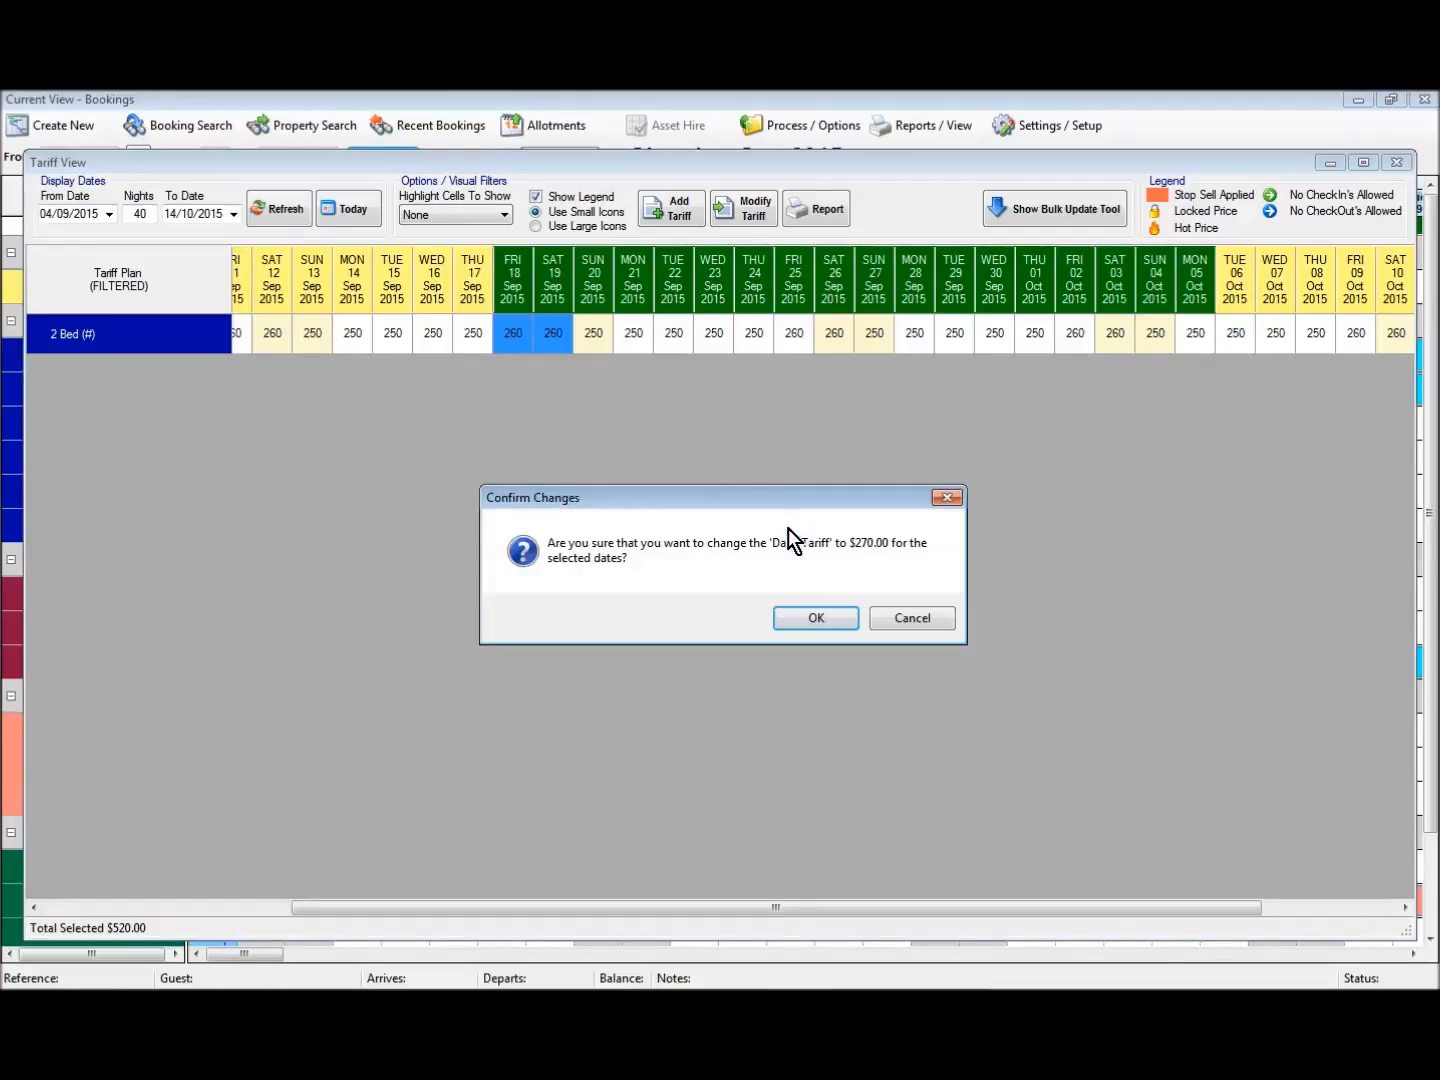
click(800, 620)
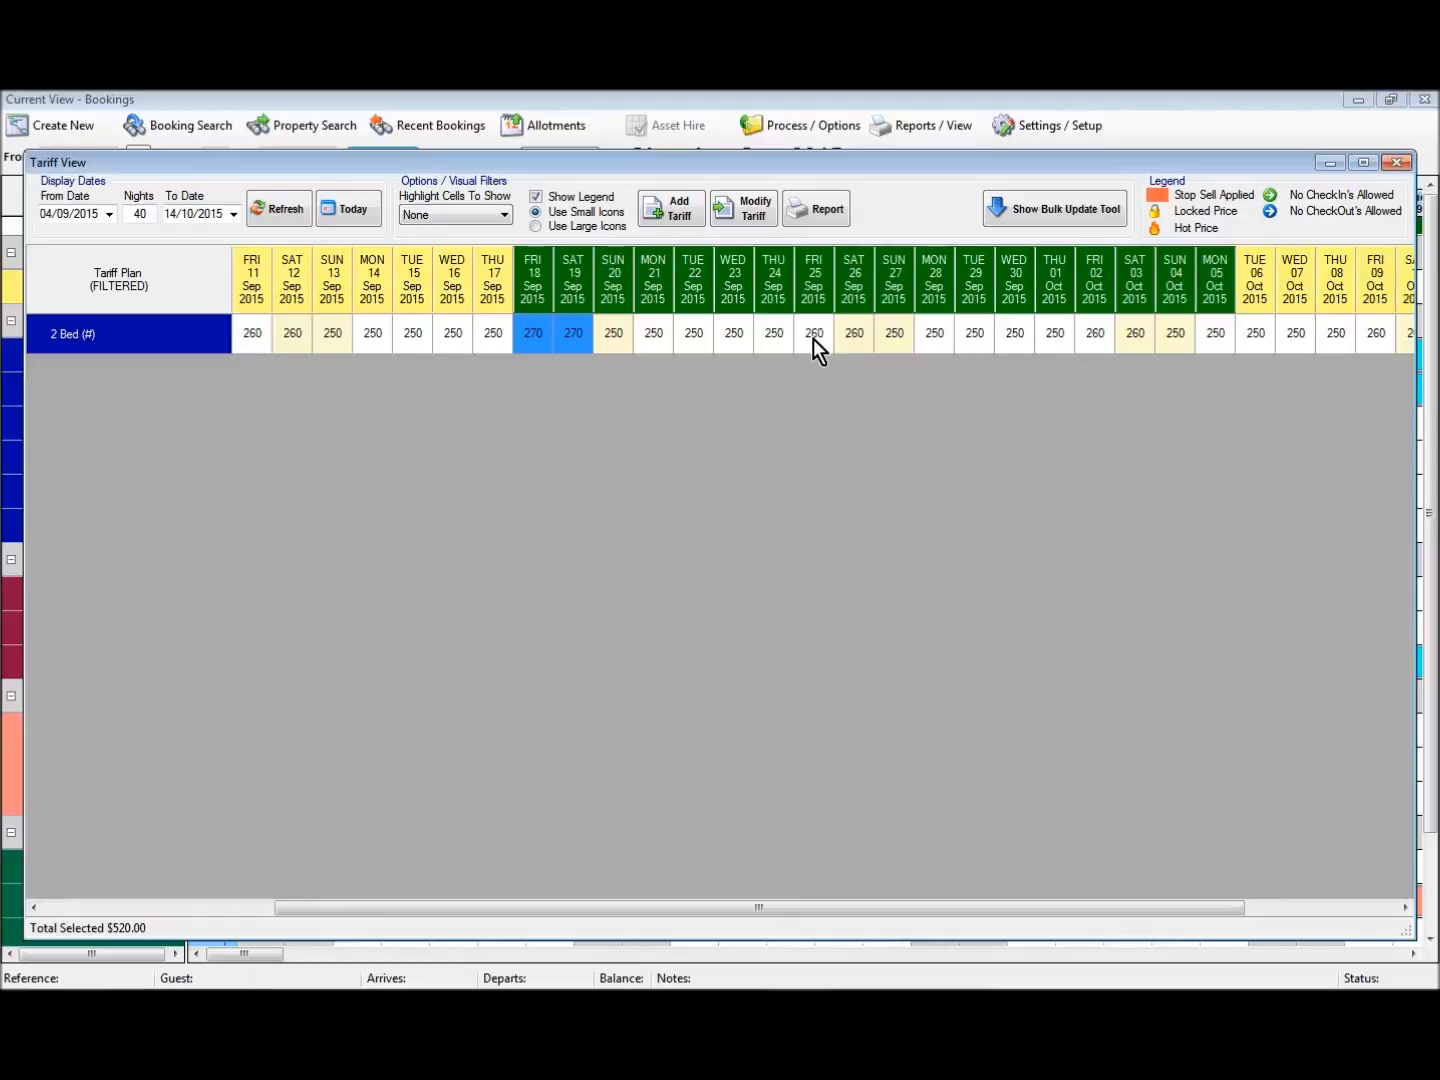
Step: Change the 2 Bed daily tariff for Friday 25 and Saturday 26 September 2015 to $270.00
drag(814, 339, 847, 342)
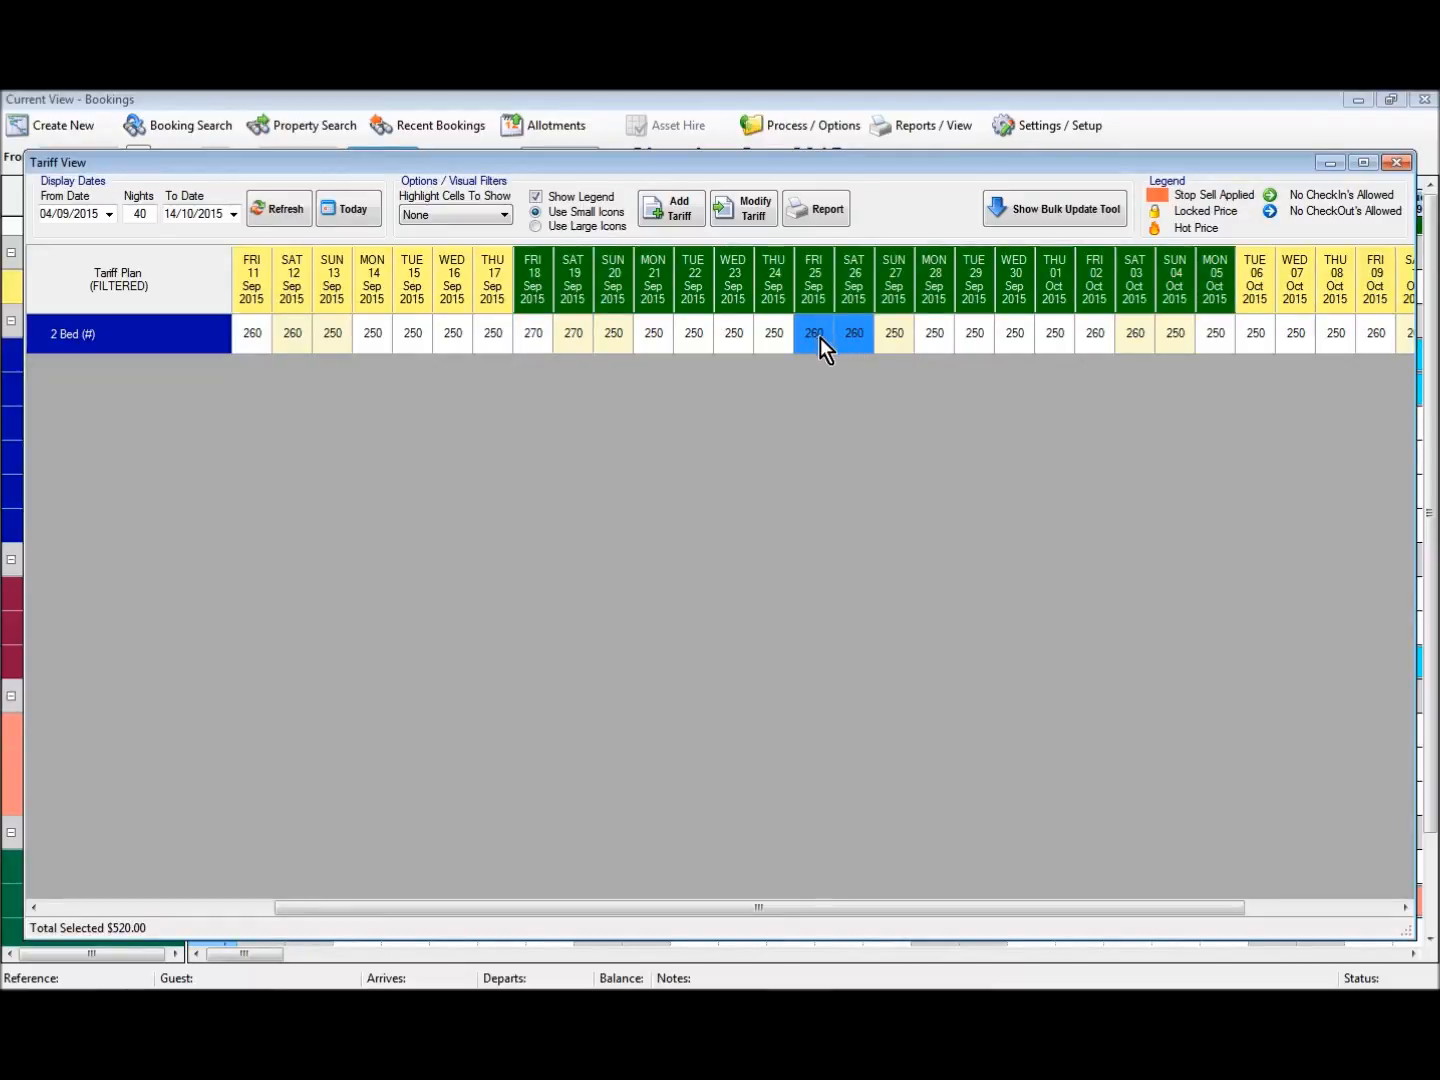
right_click(821, 339)
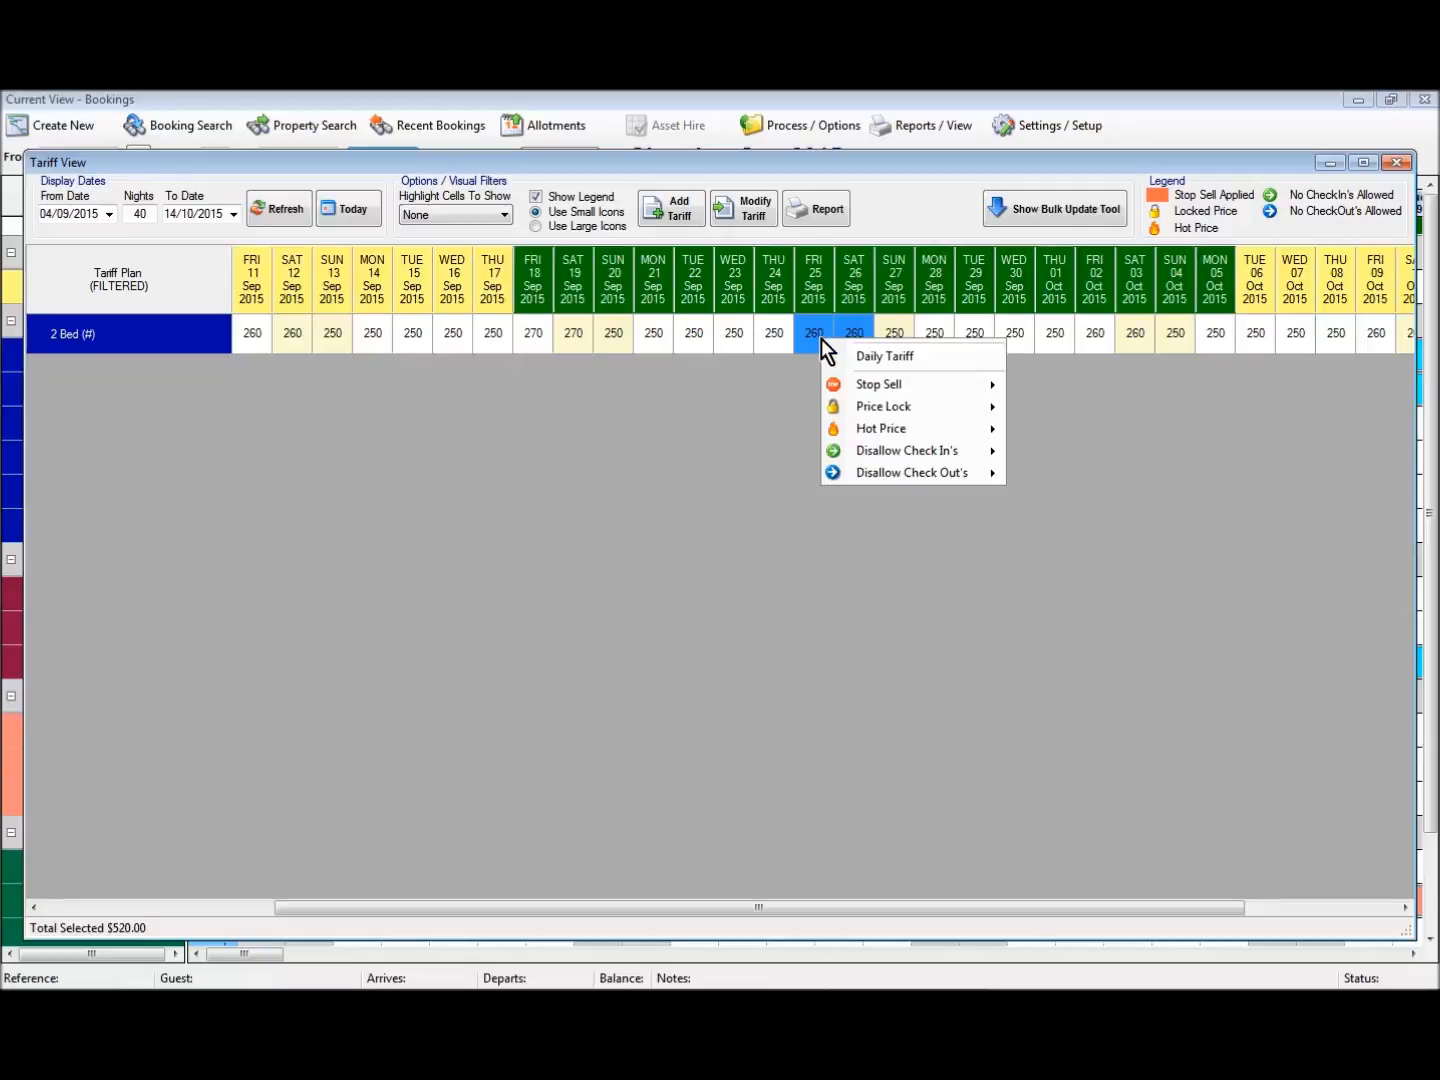
click(851, 356)
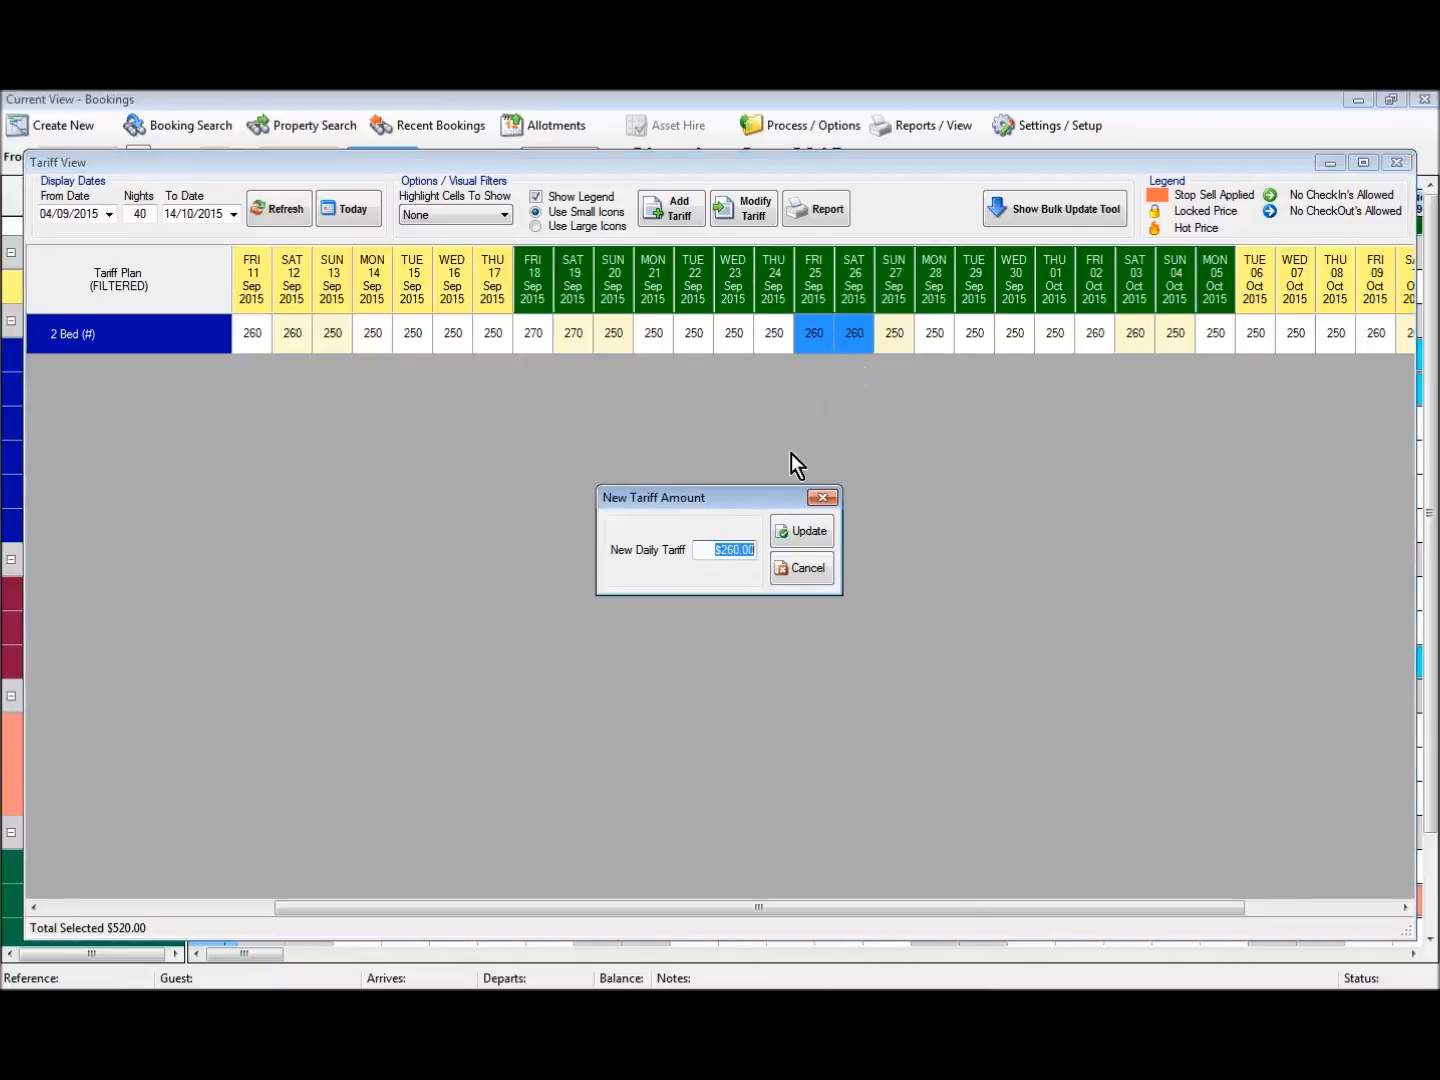
text(270)
click(798, 533)
click(825, 620)
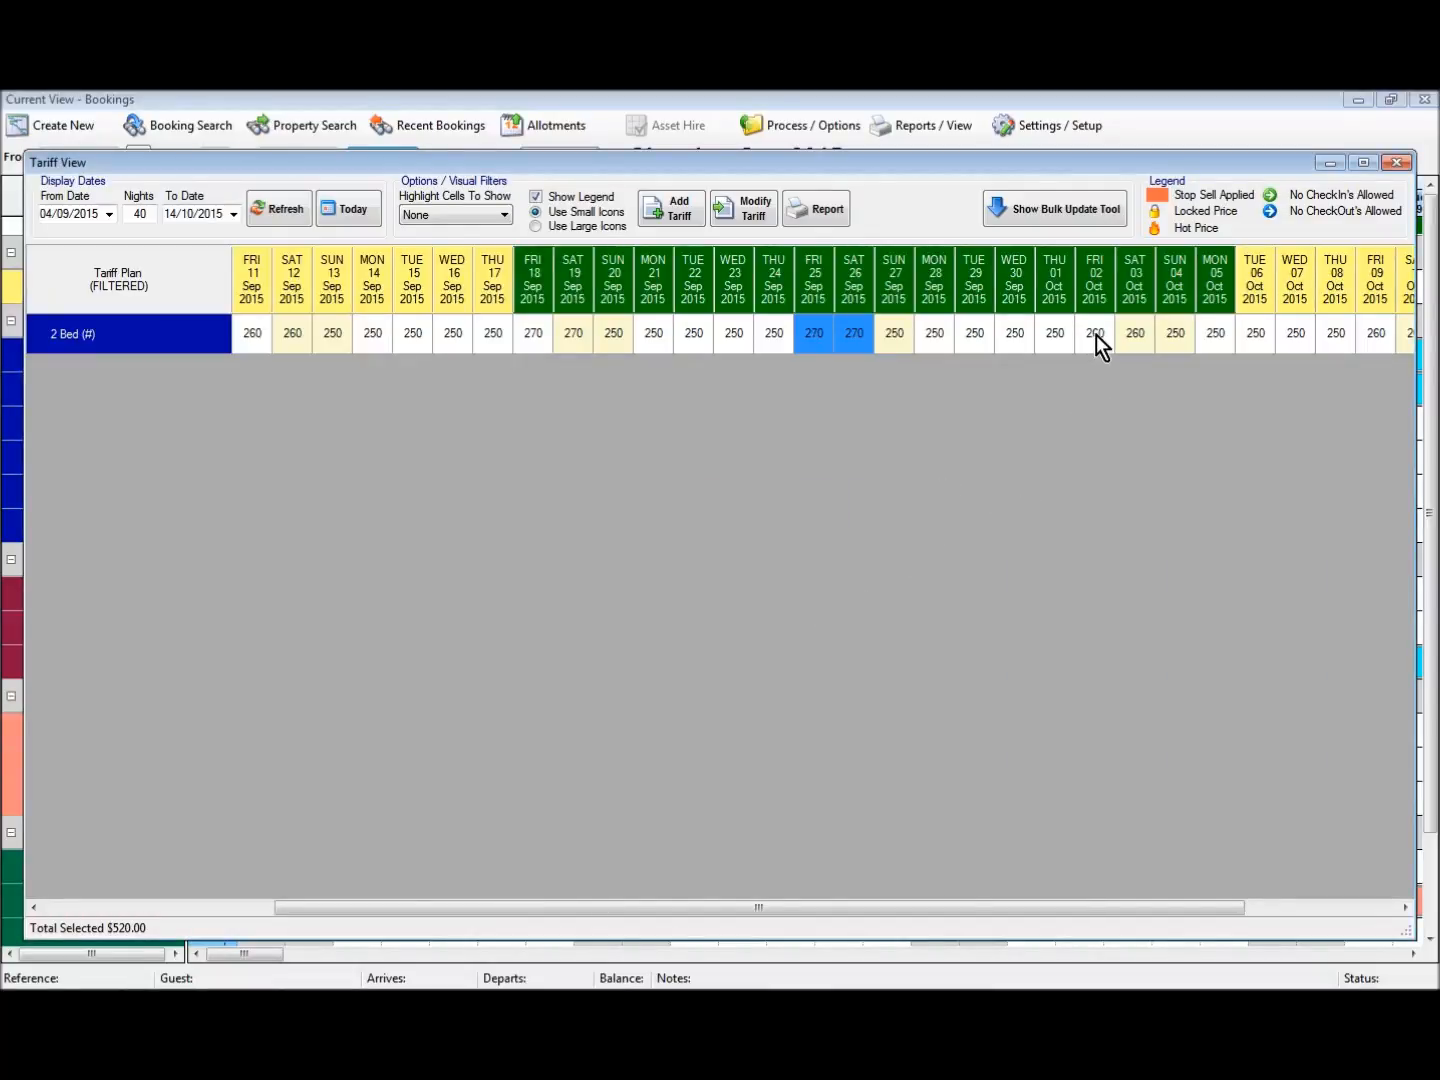
Step: Set the 2 Bed daily tariff for Friday 2 and Saturday 3 October 2015 to $260.00
drag(1096, 336, 1124, 336)
right_click(1127, 337)
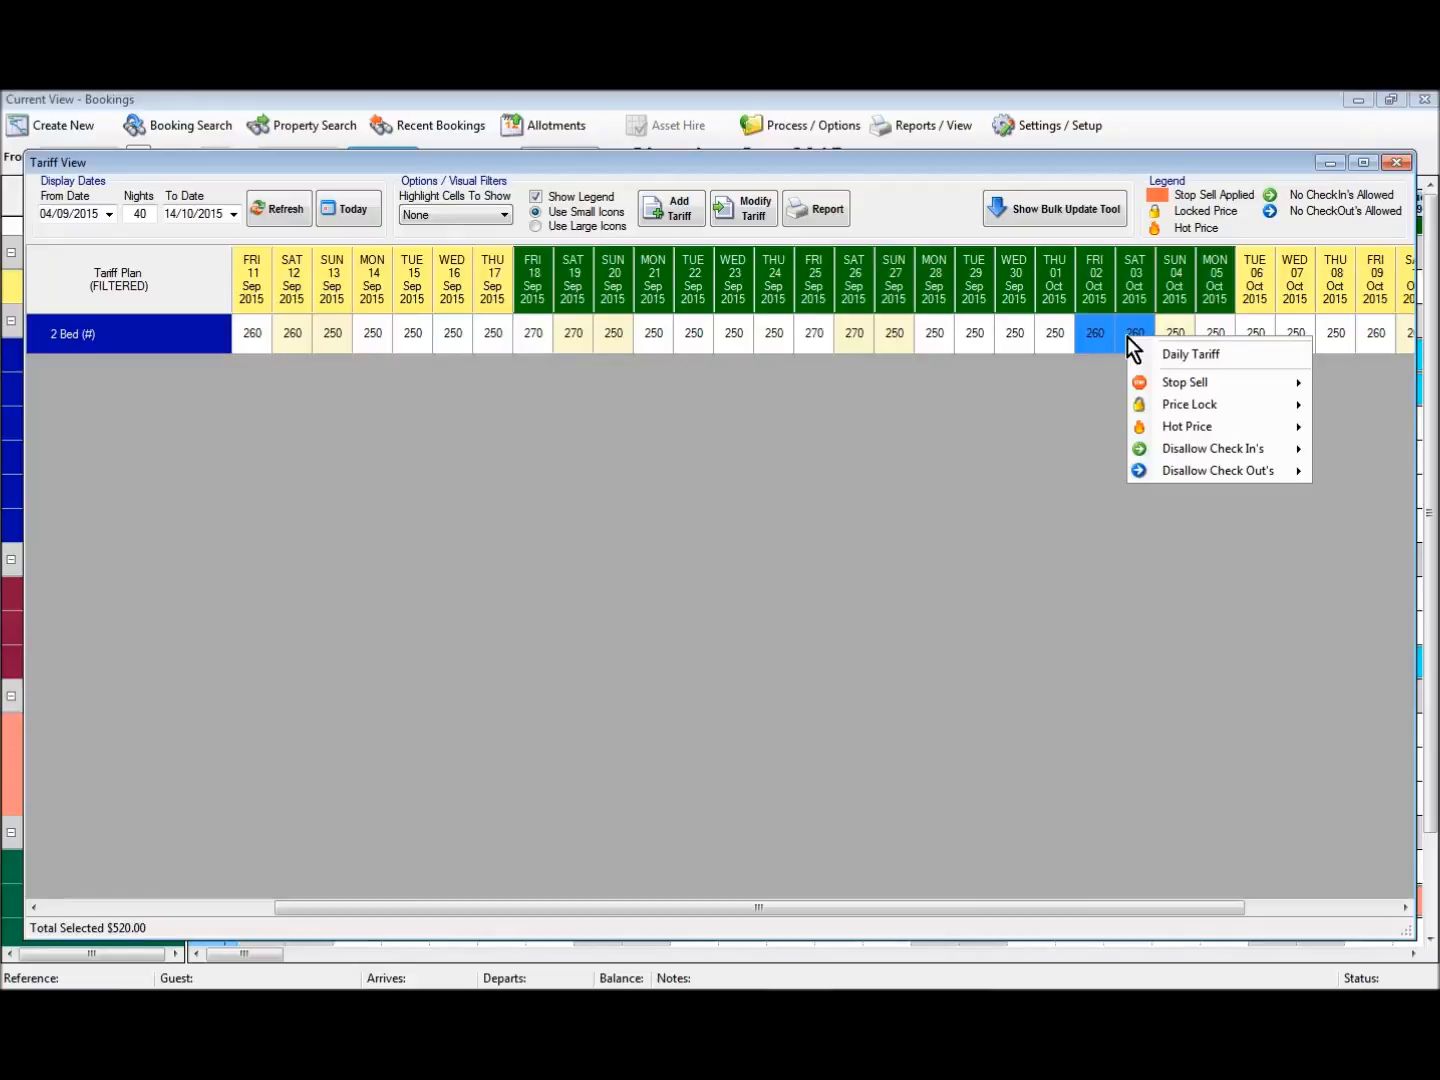
click(1148, 356)
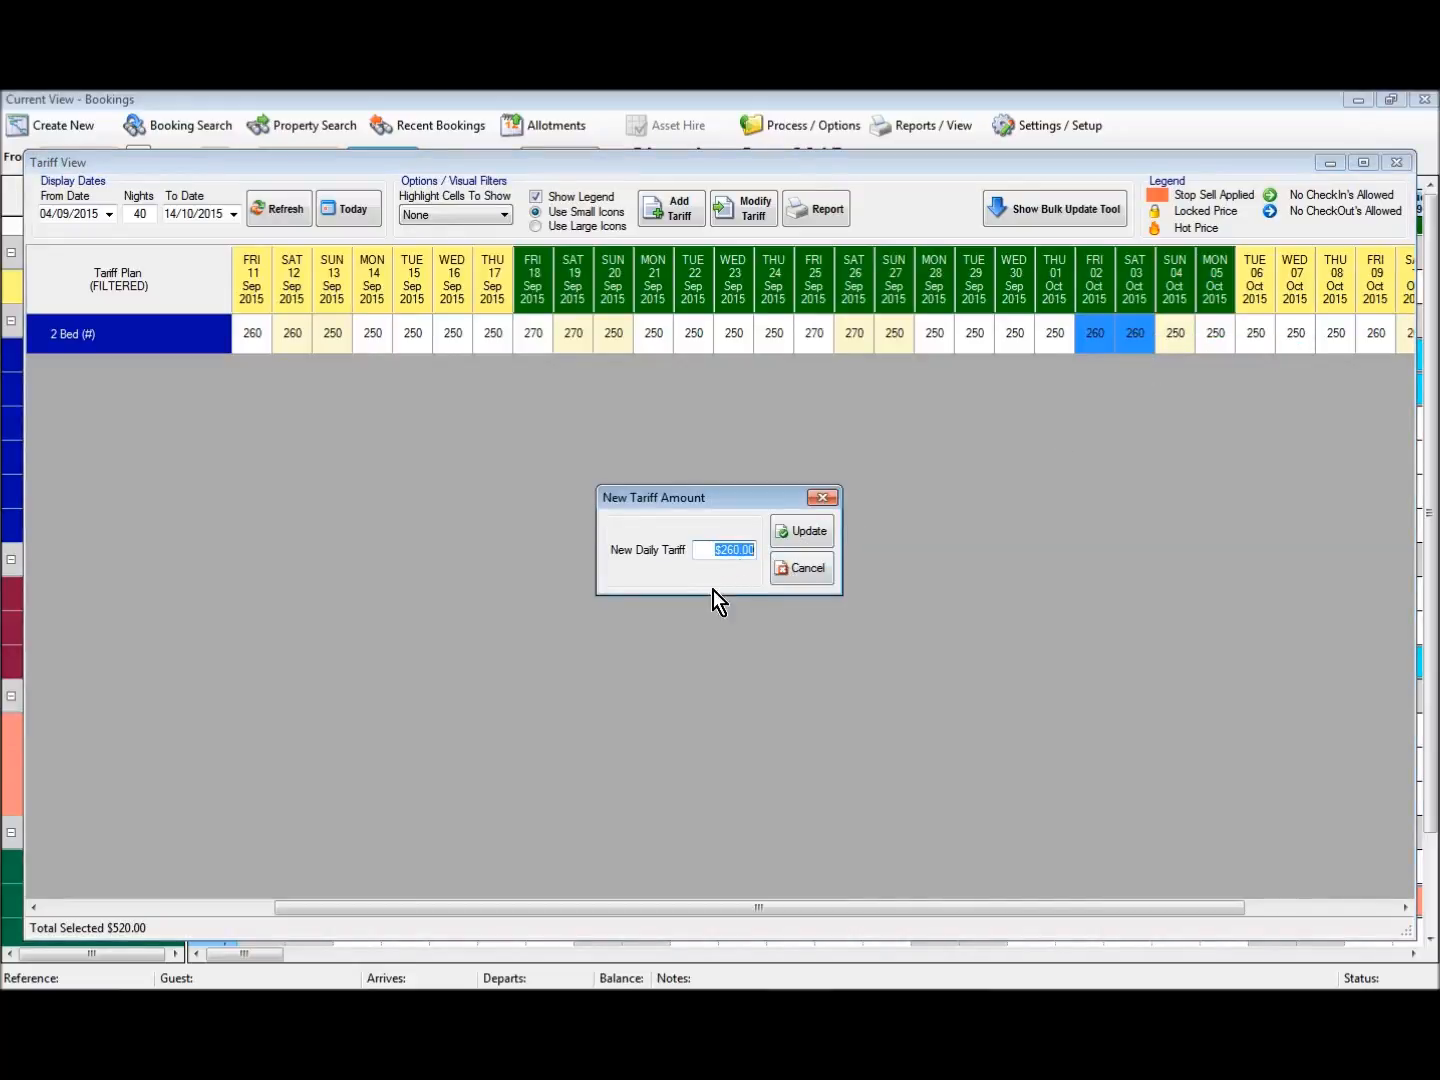
key(BackSpace)
text(260)
click(814, 529)
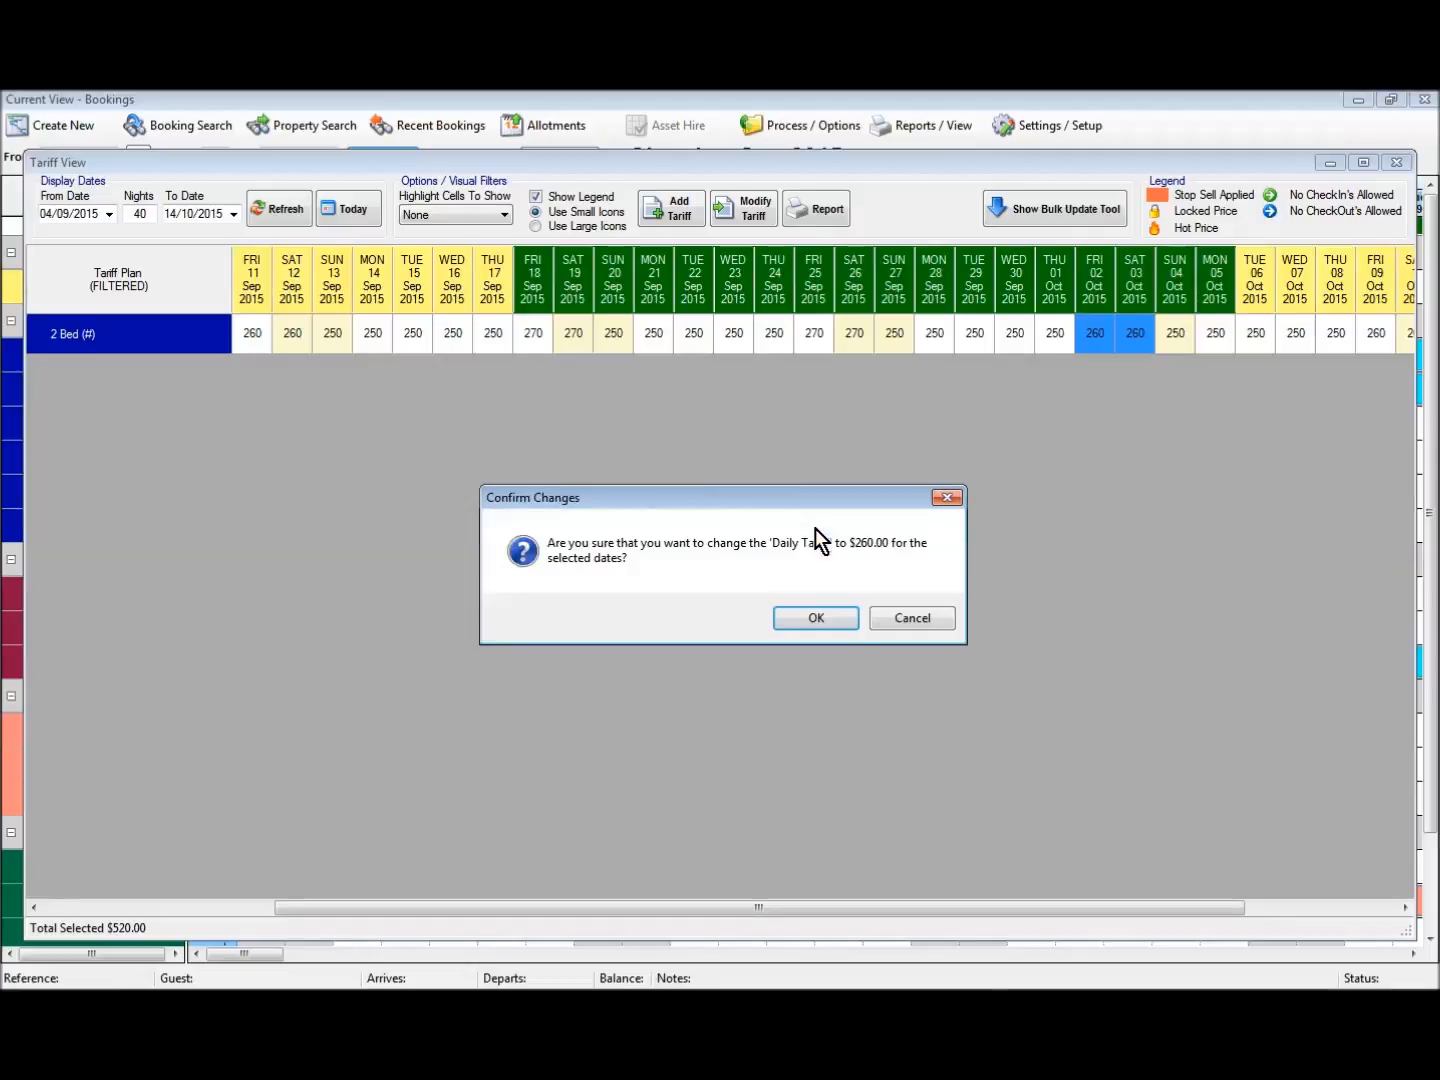
click(815, 620)
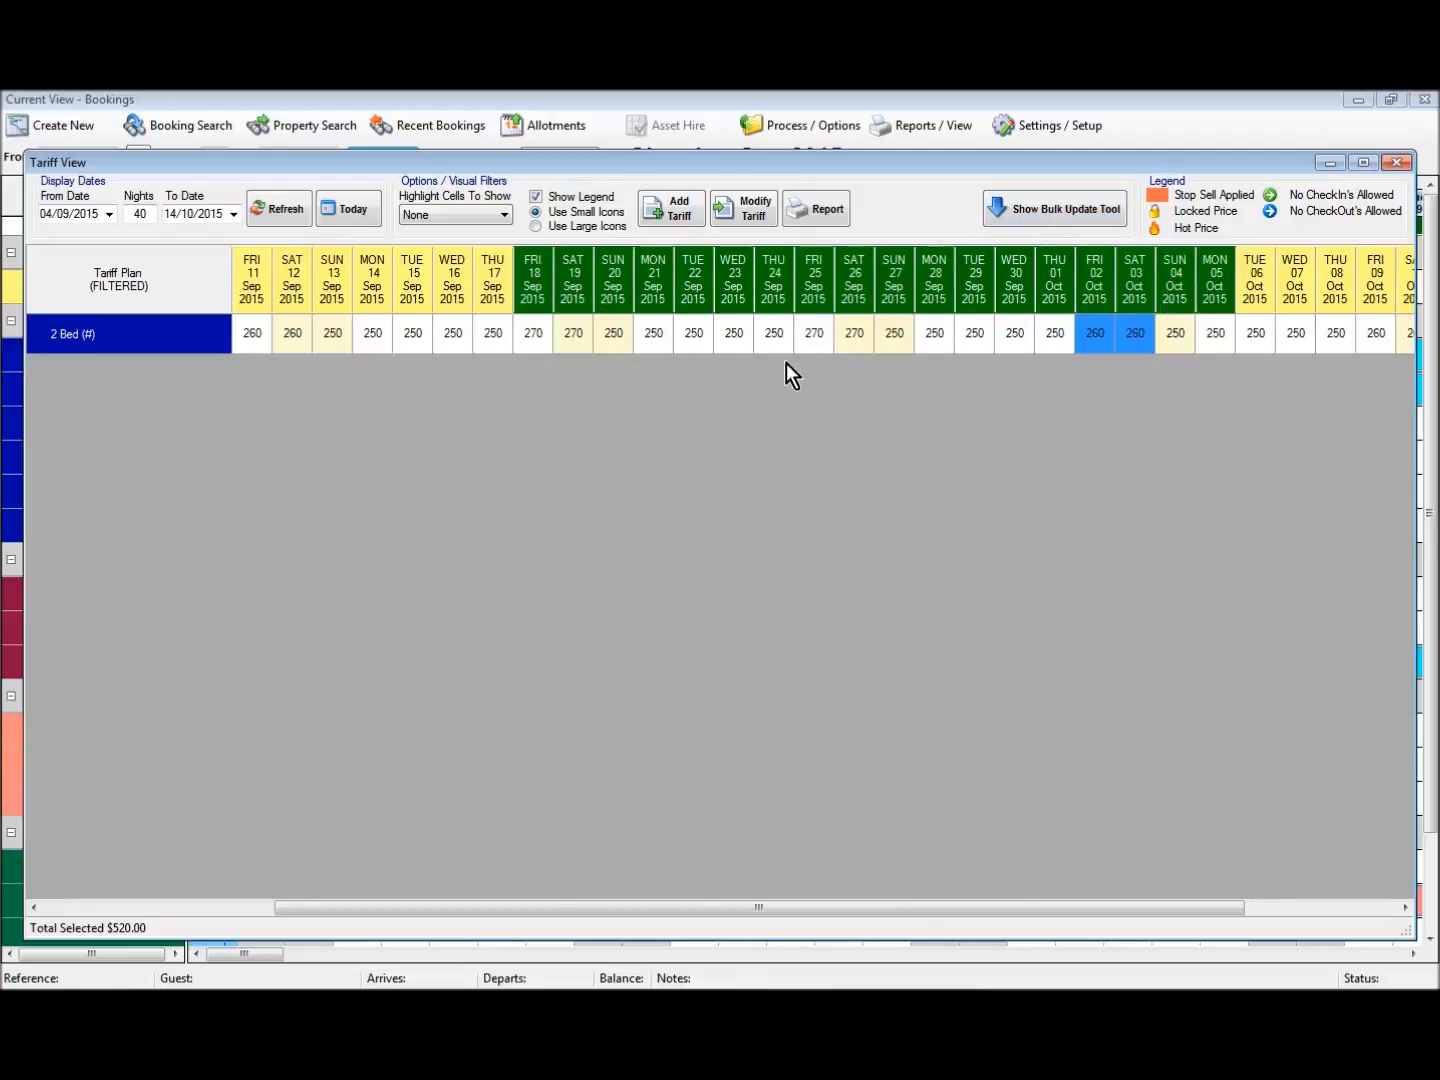
Step: Set up a bulk update with a new daily tariff of 260 for the 2 Bed plan on Sundays through Thursdays
click(1041, 209)
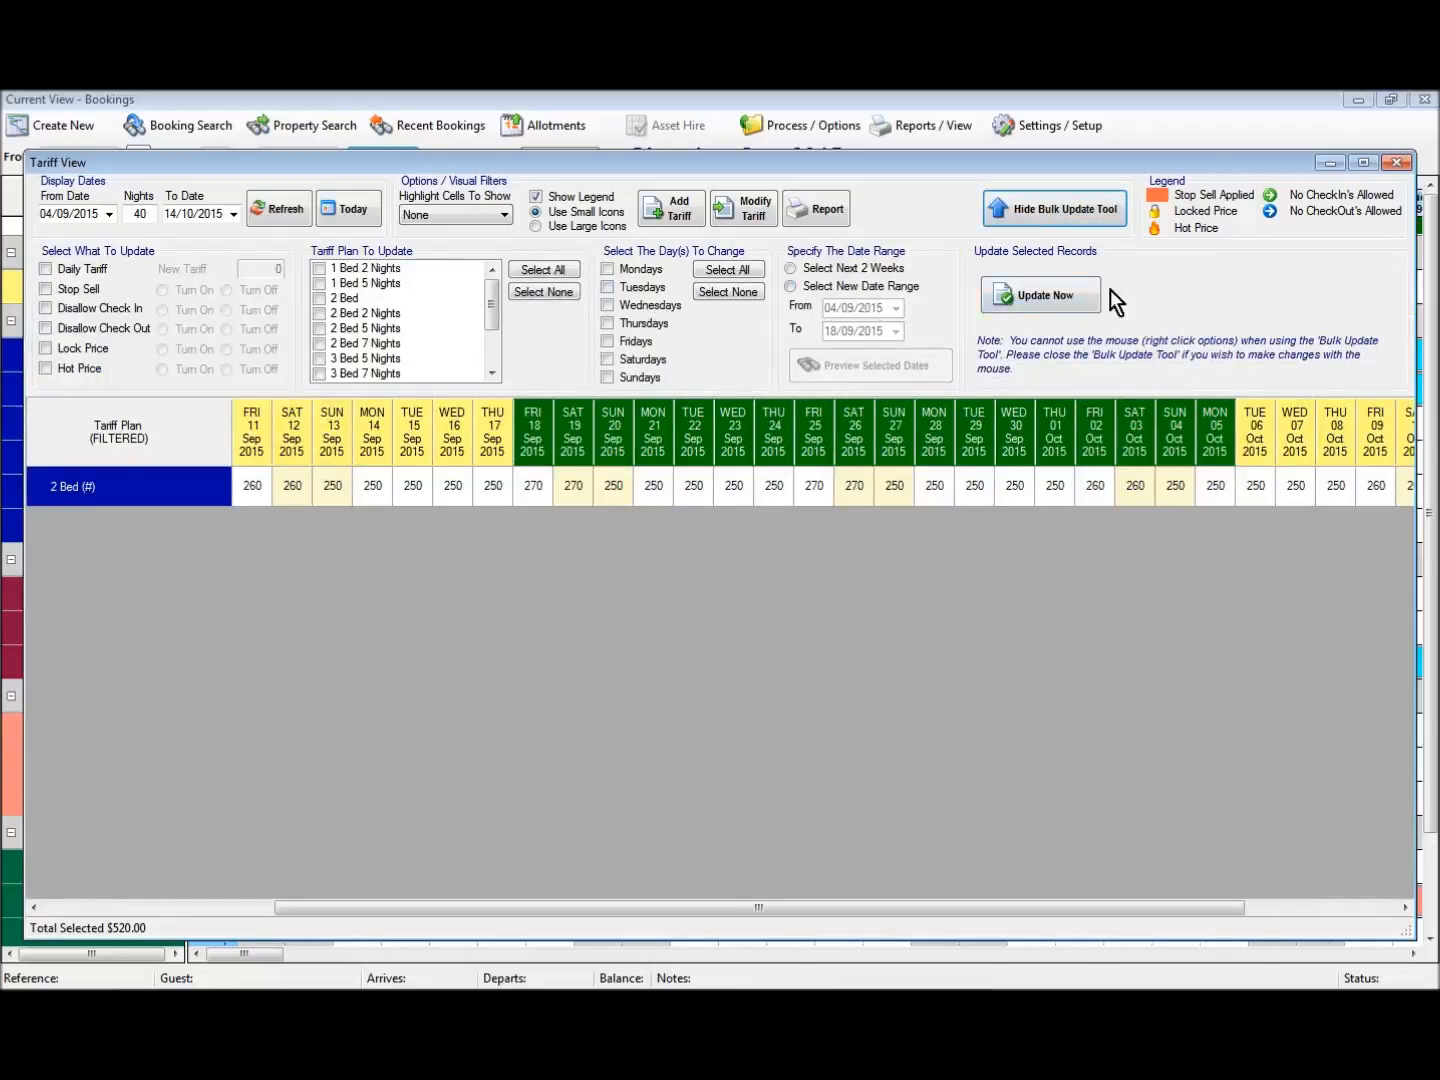
click(45, 269)
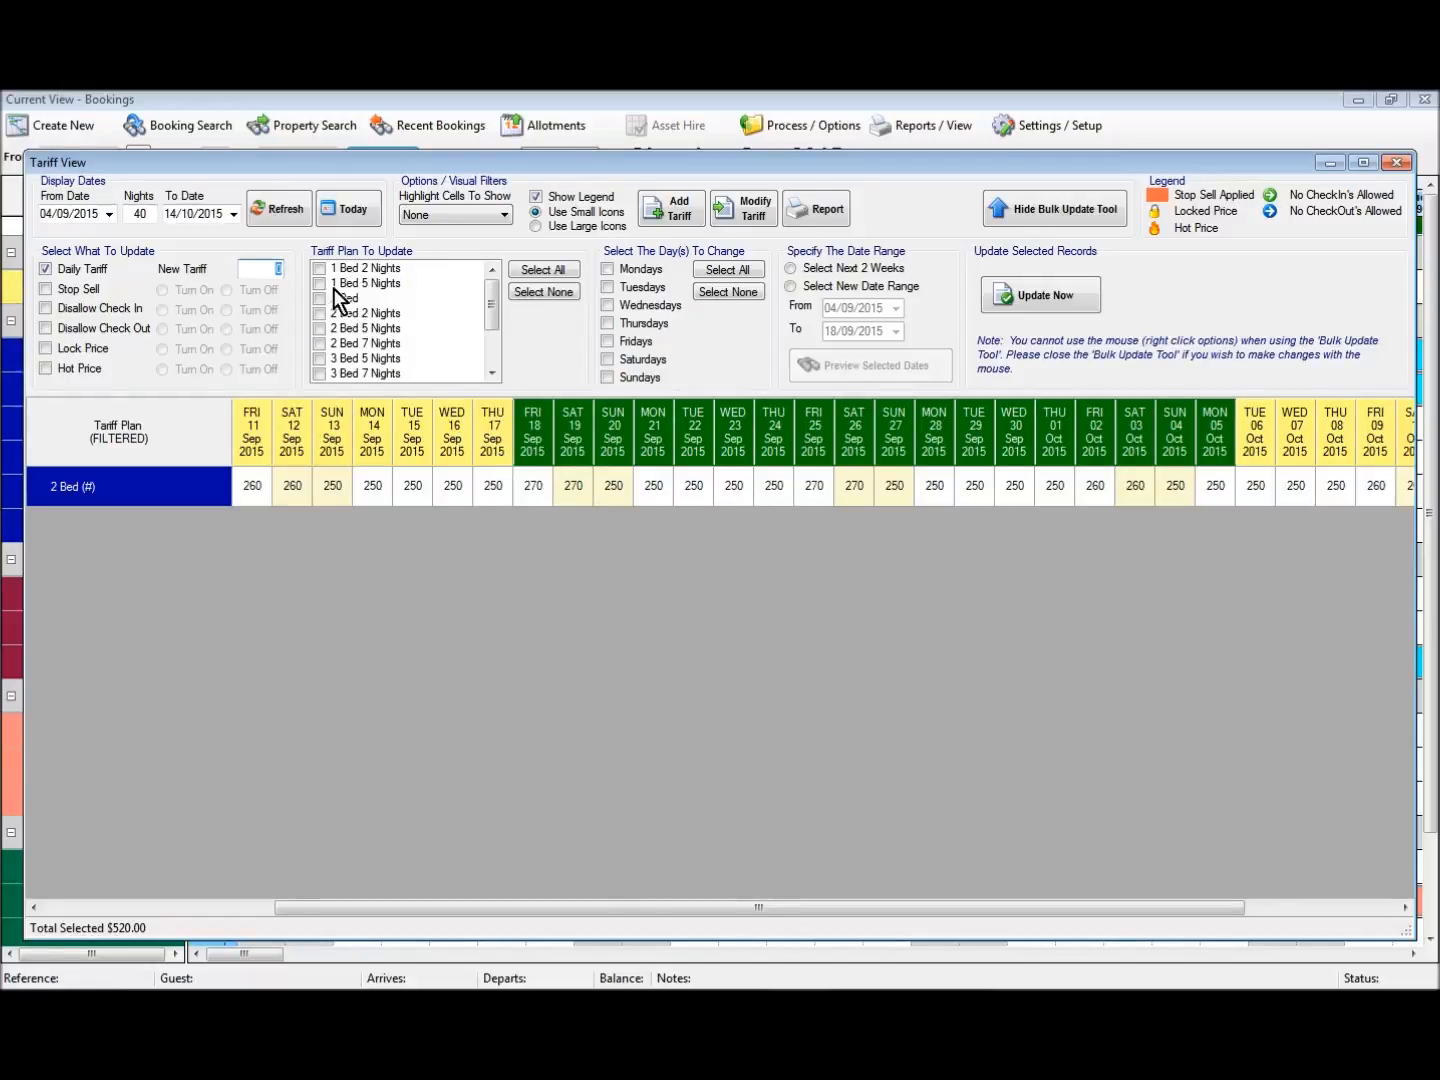
text(260)
click(320, 300)
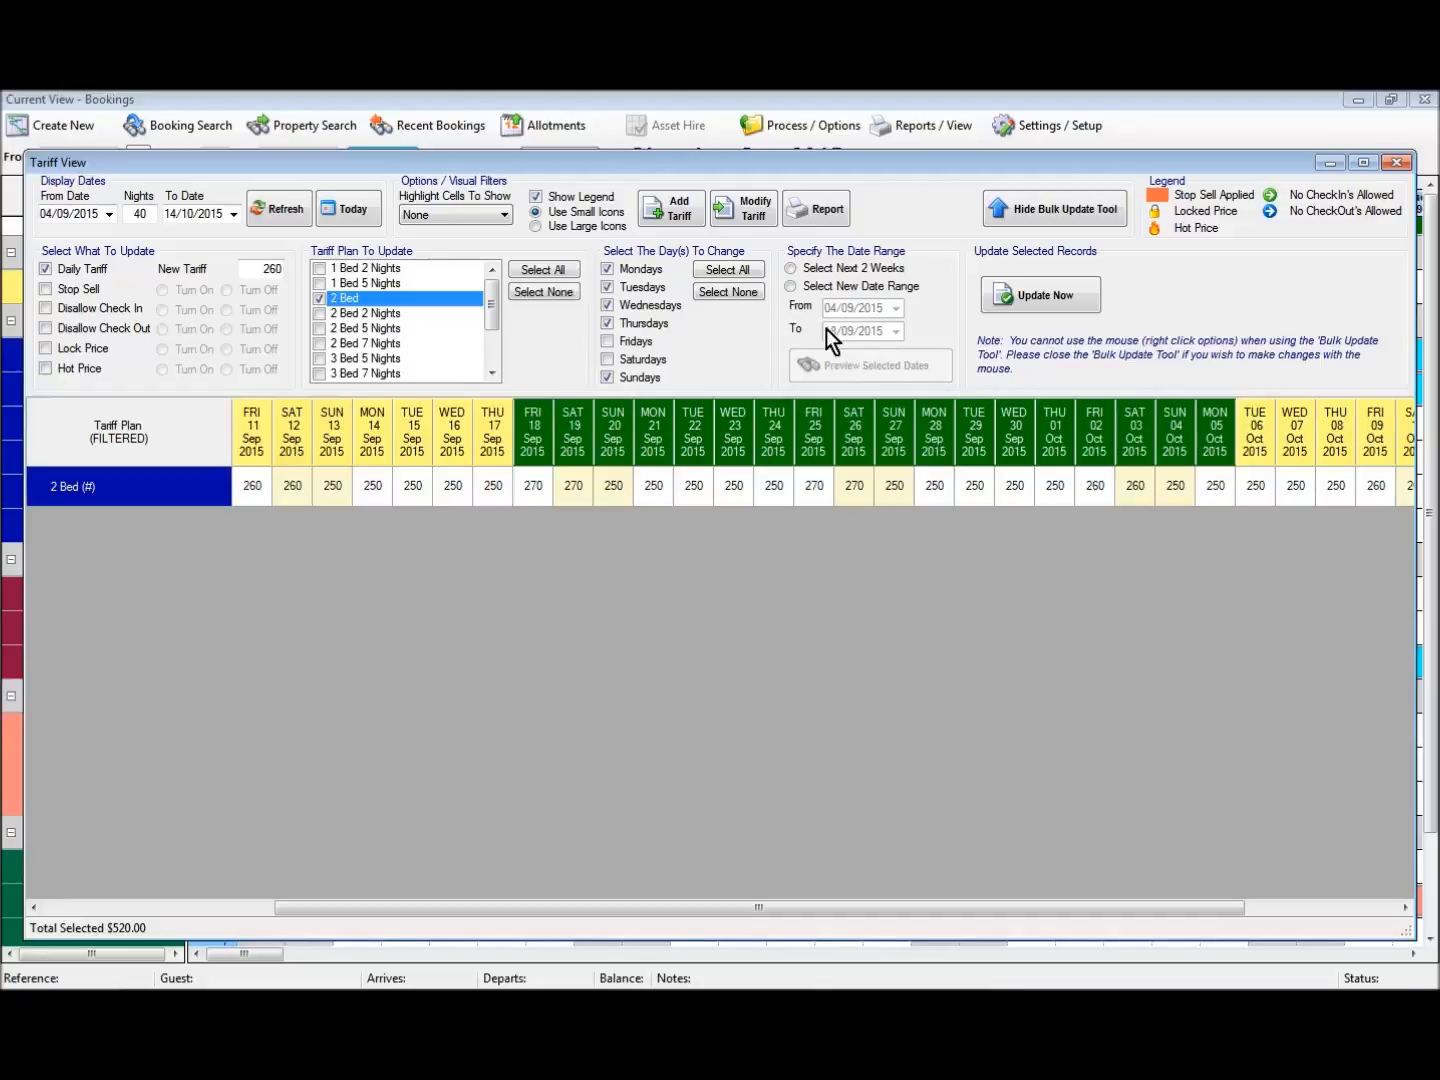
Step: Specify a new date range from 18/09/2015 to 05/10/2015 for the bulk update and preview the selected dates
click(791, 288)
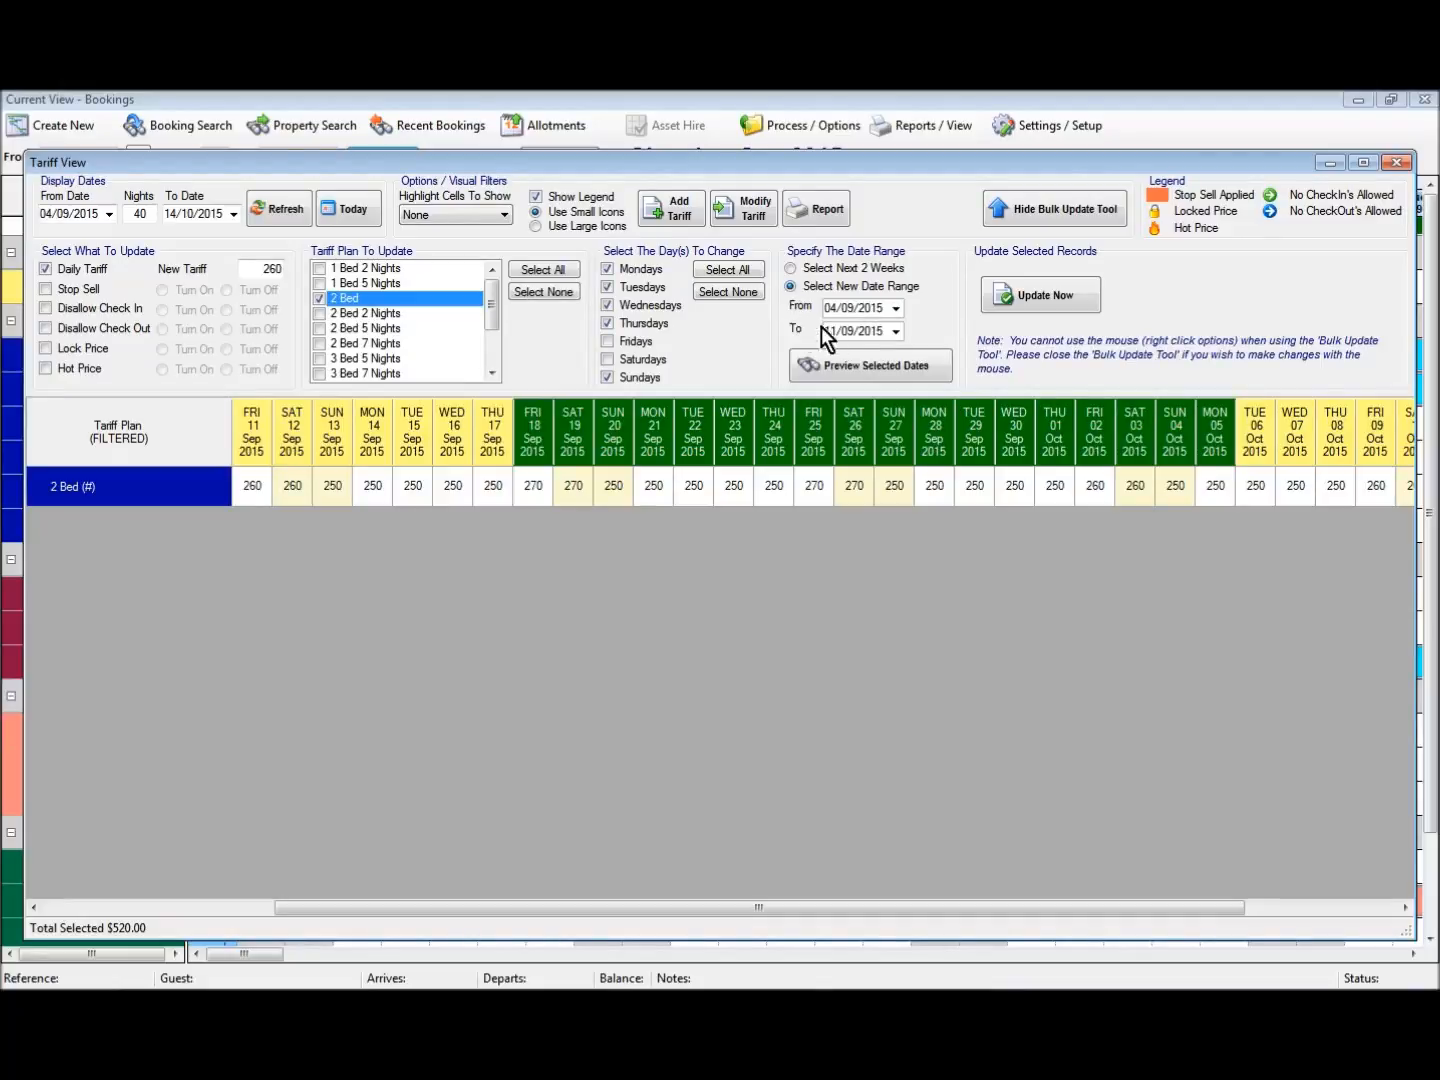
click(896, 309)
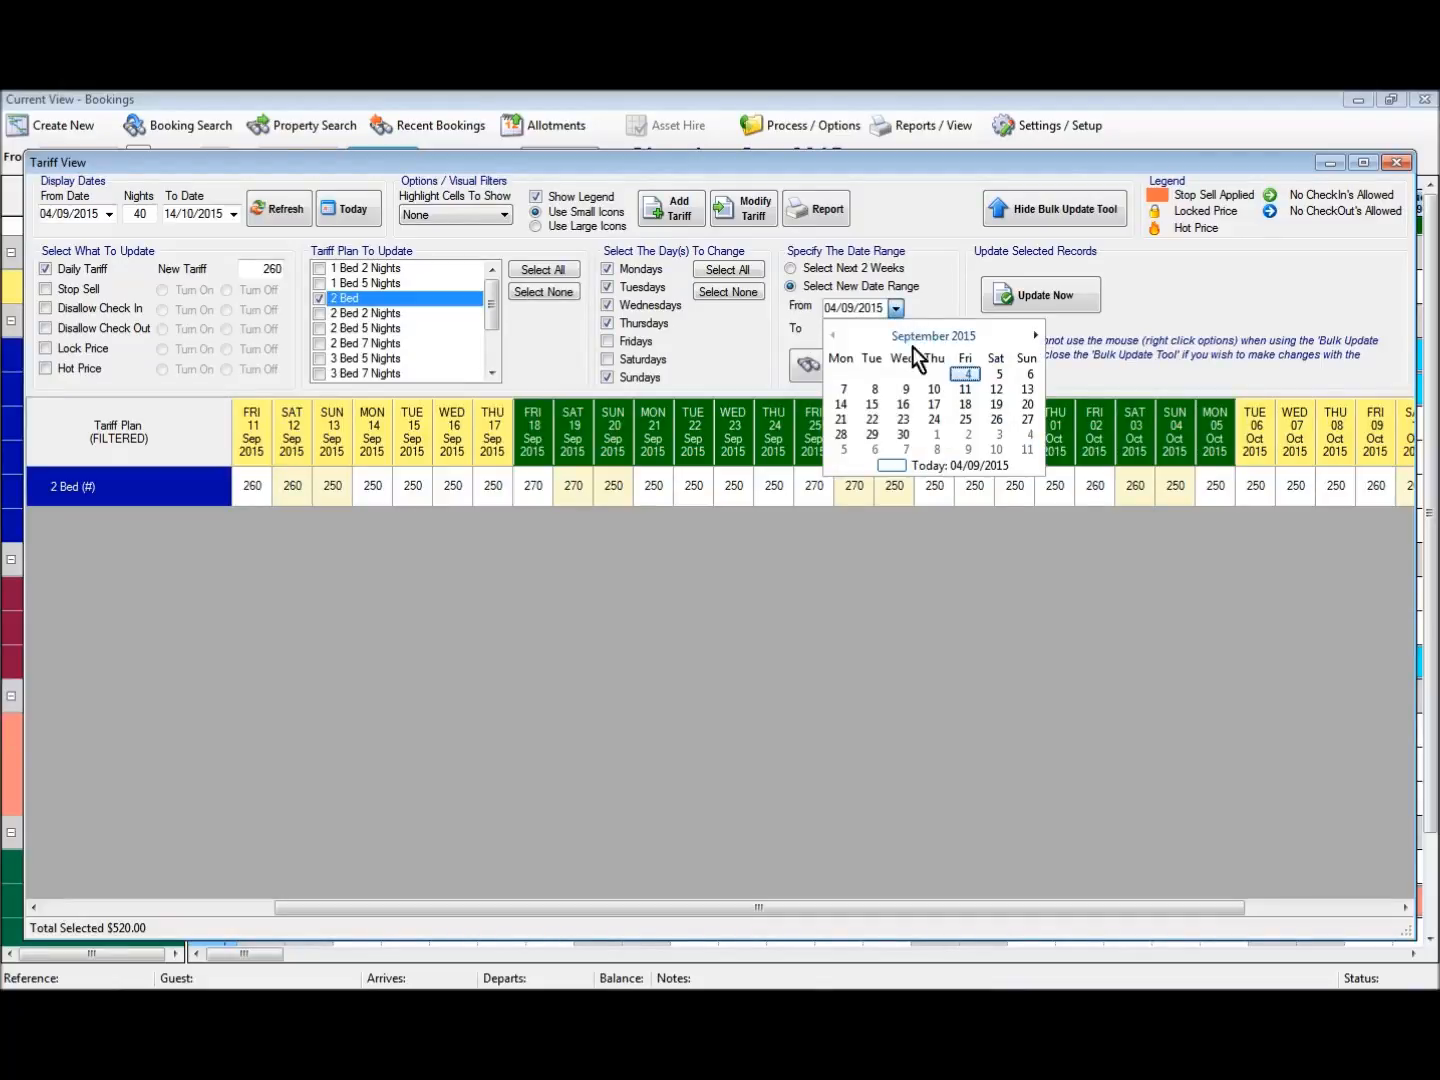
click(965, 404)
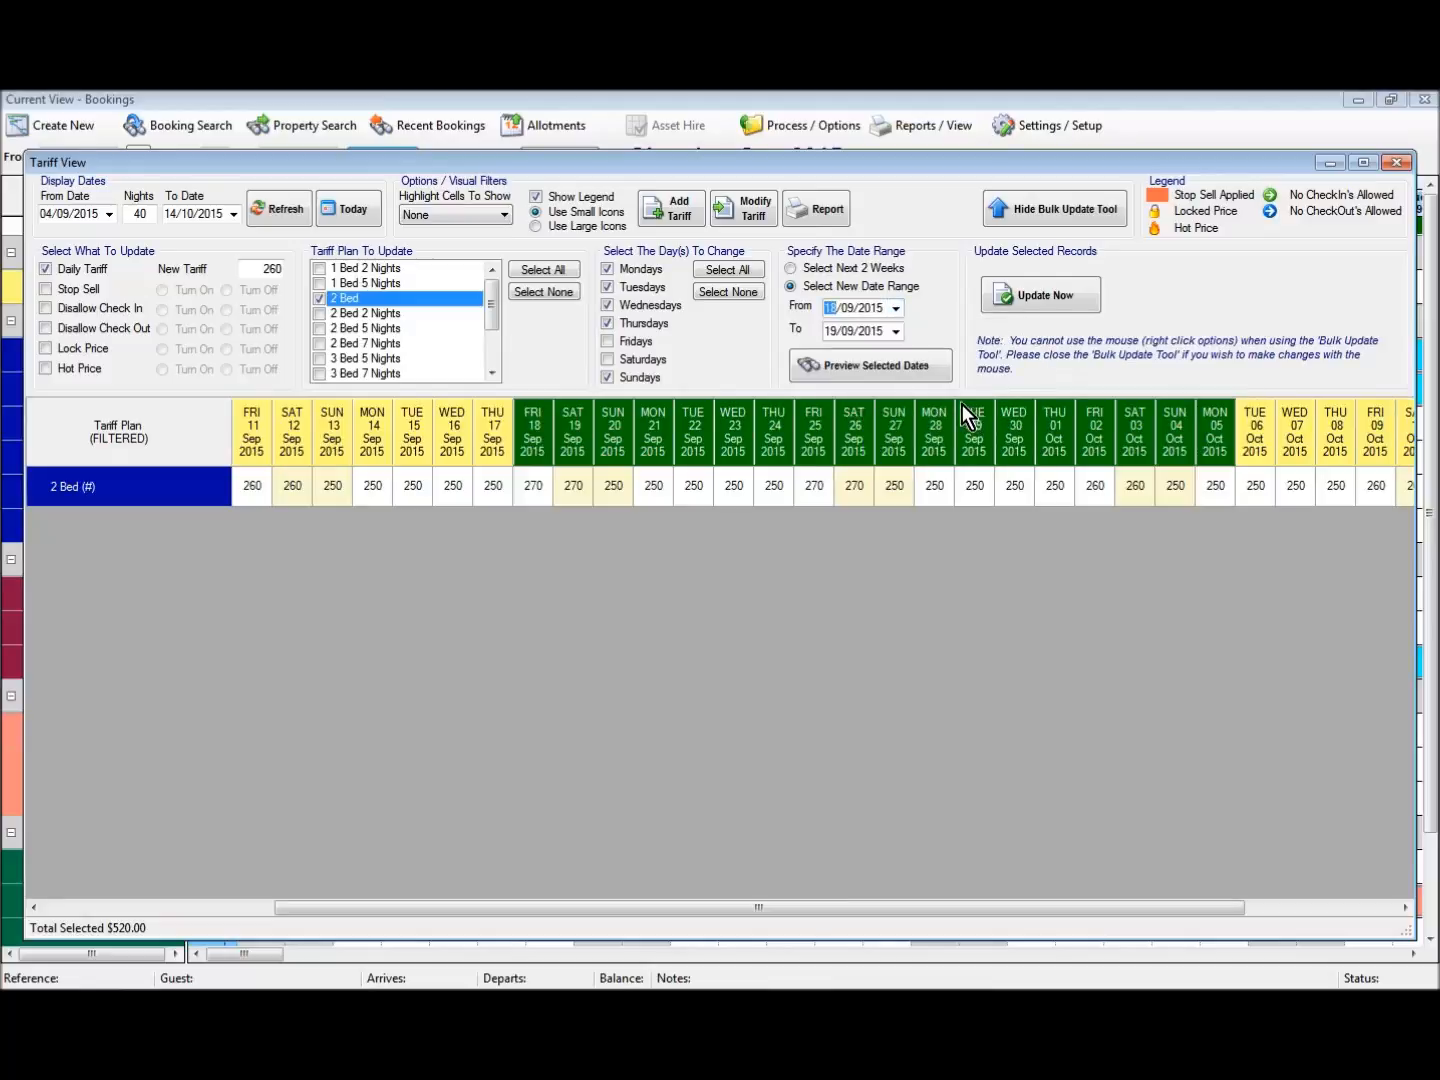
click(897, 333)
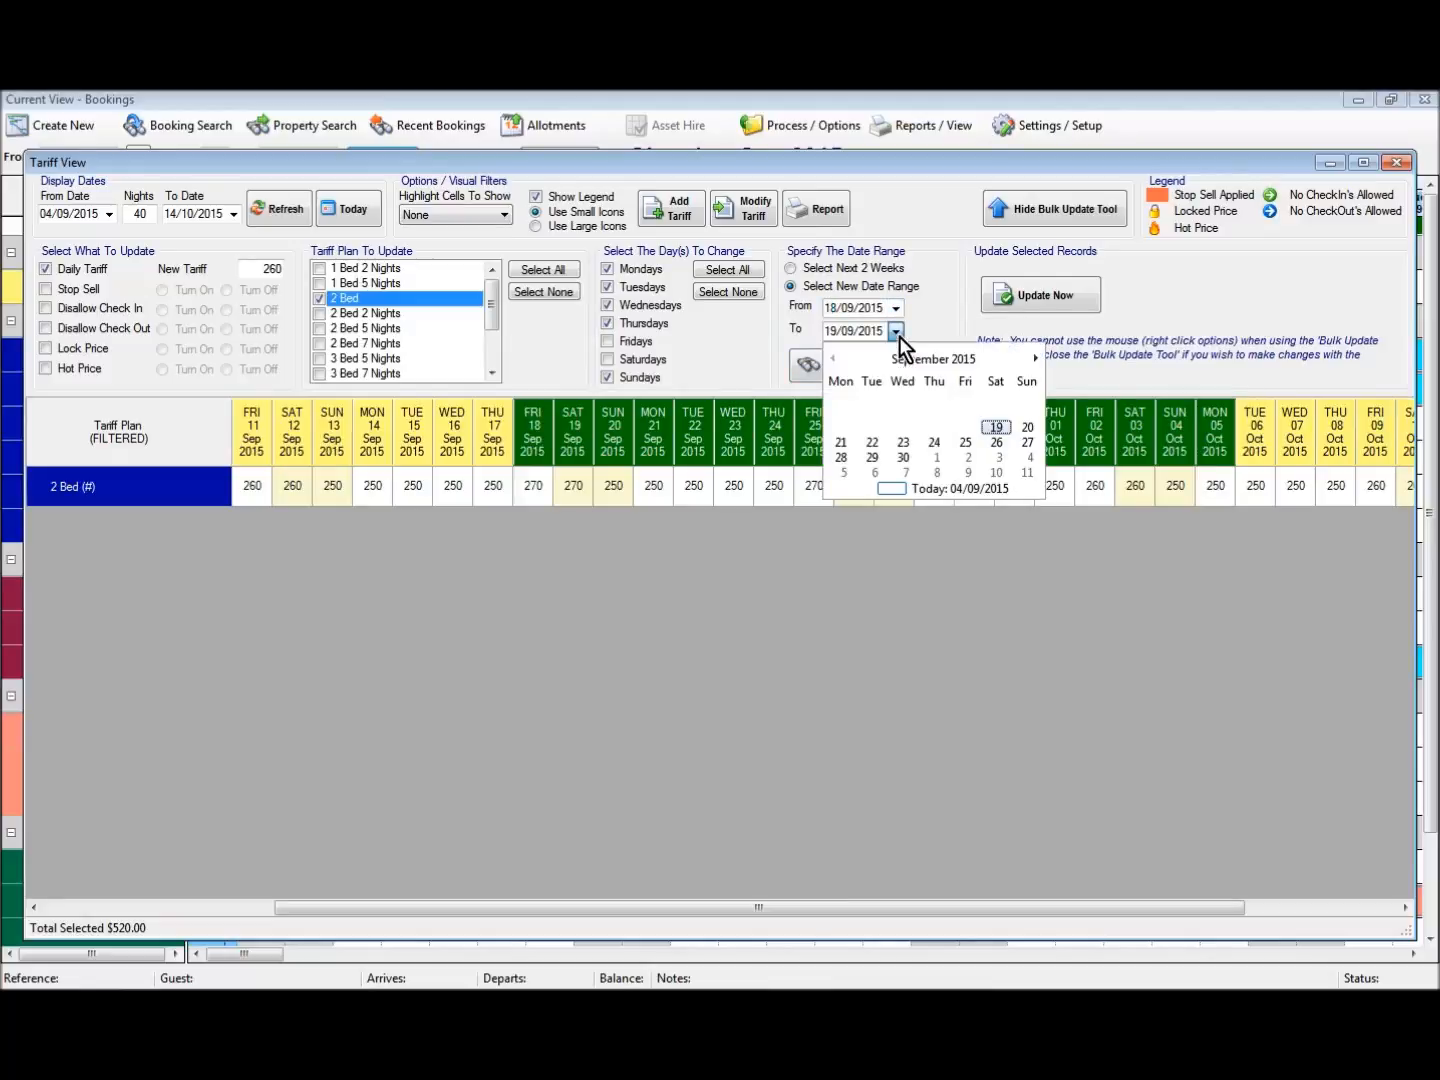
click(842, 473)
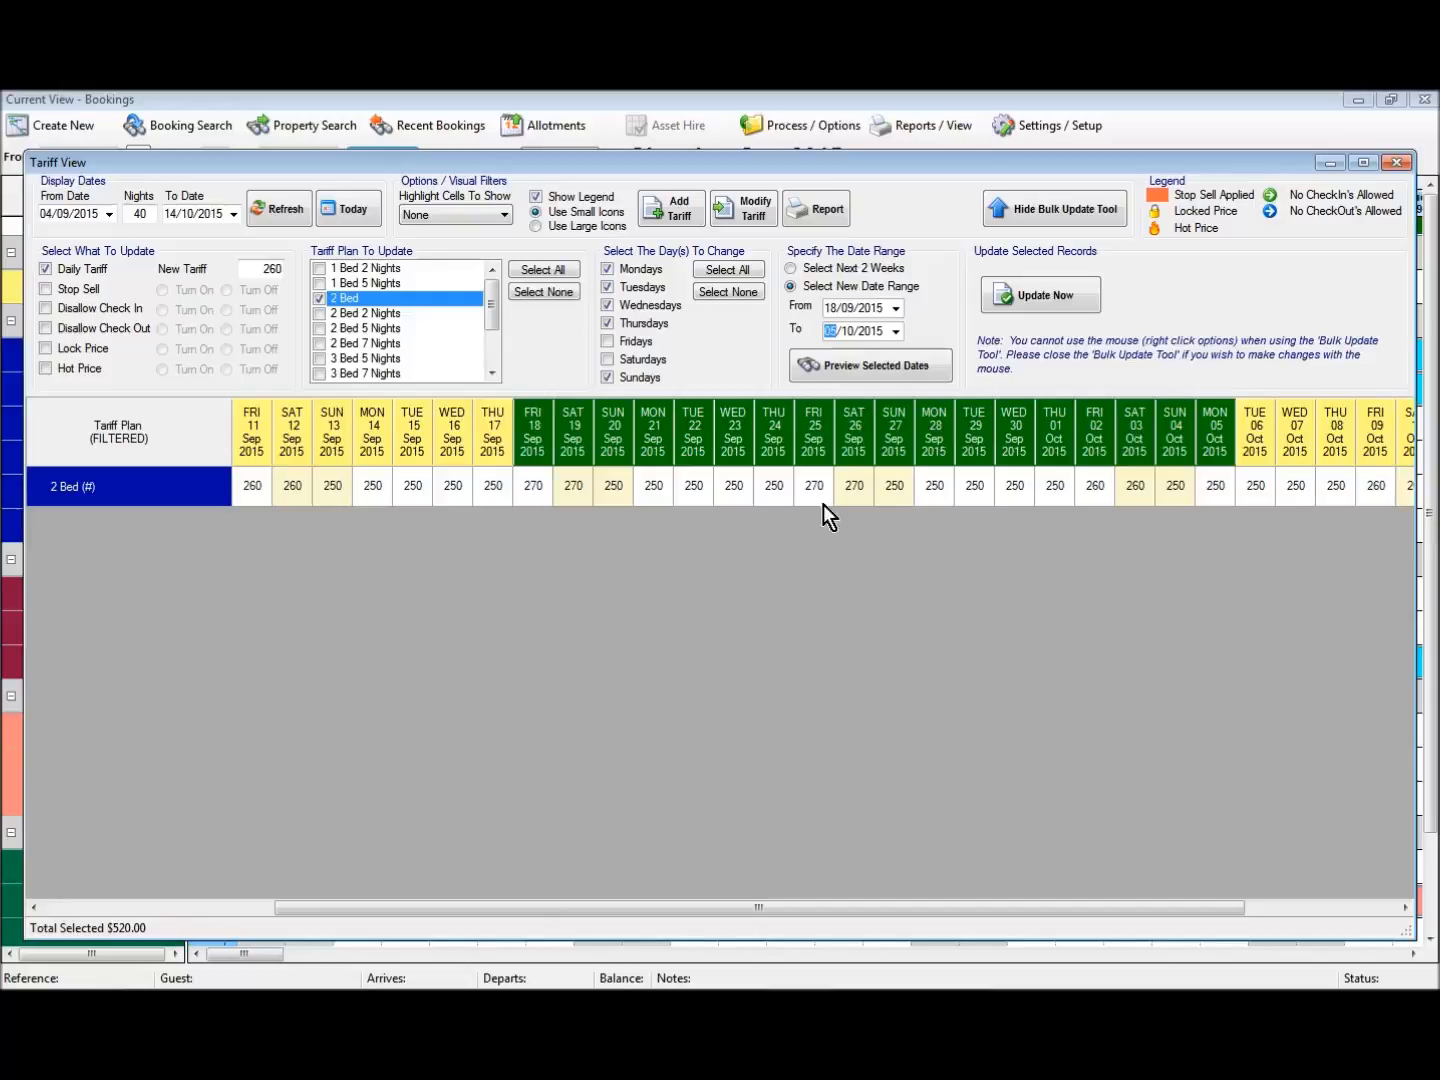
click(865, 370)
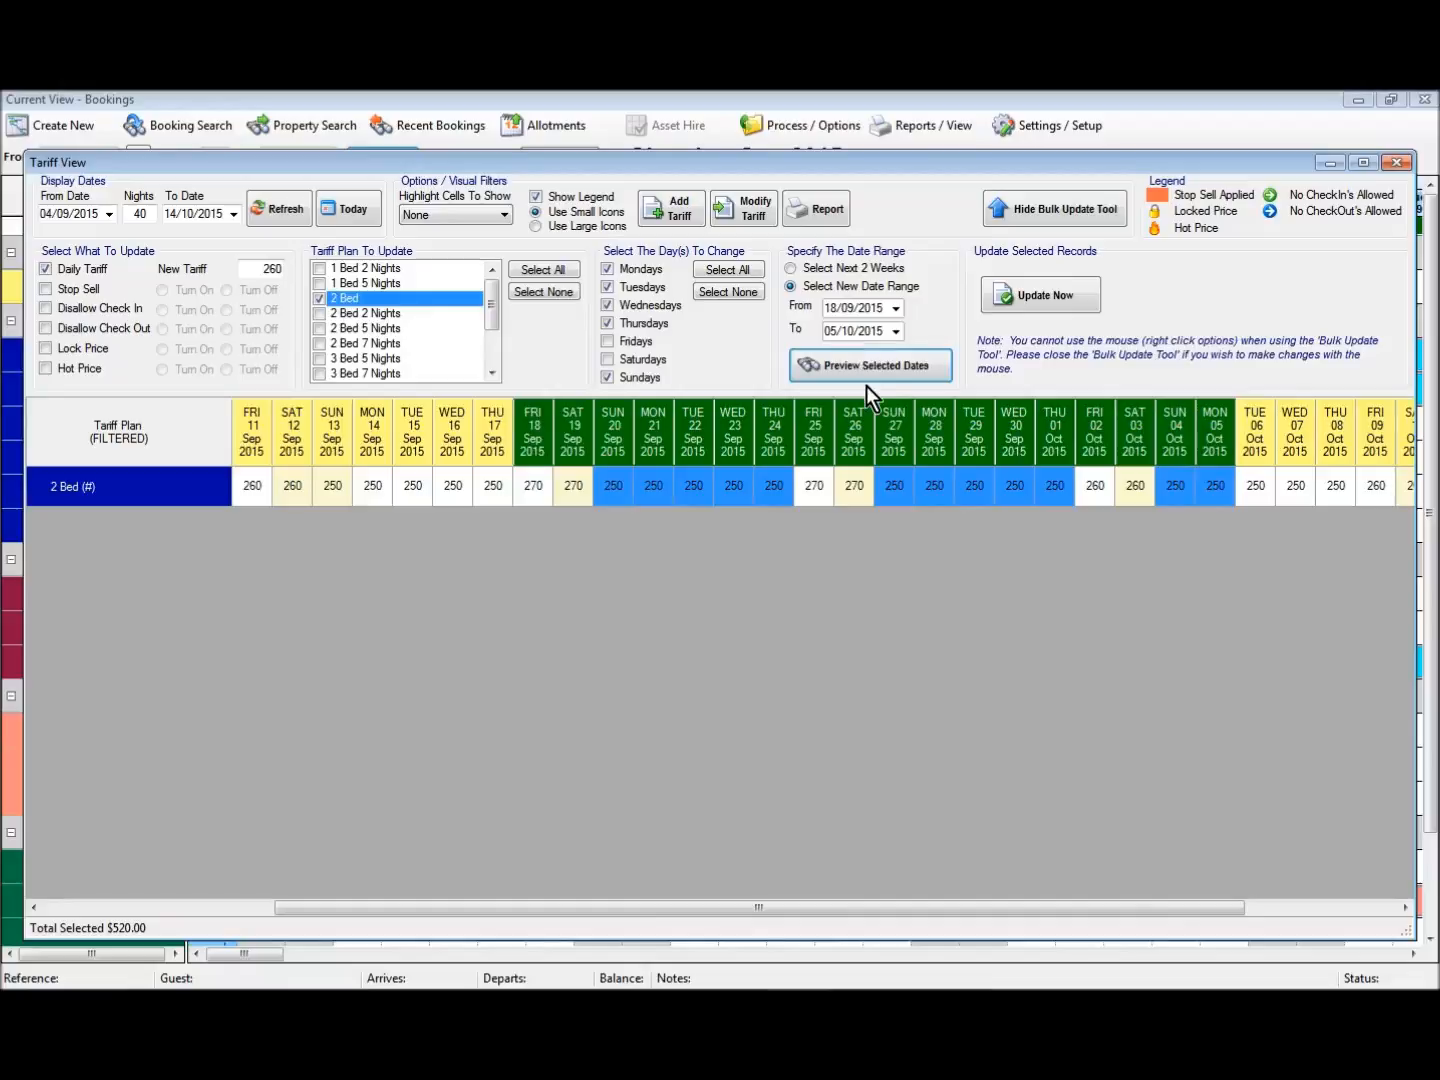
Step: Apply the bulk tariff update to the selected dates and hide the Bulk Update Tool
click(1041, 301)
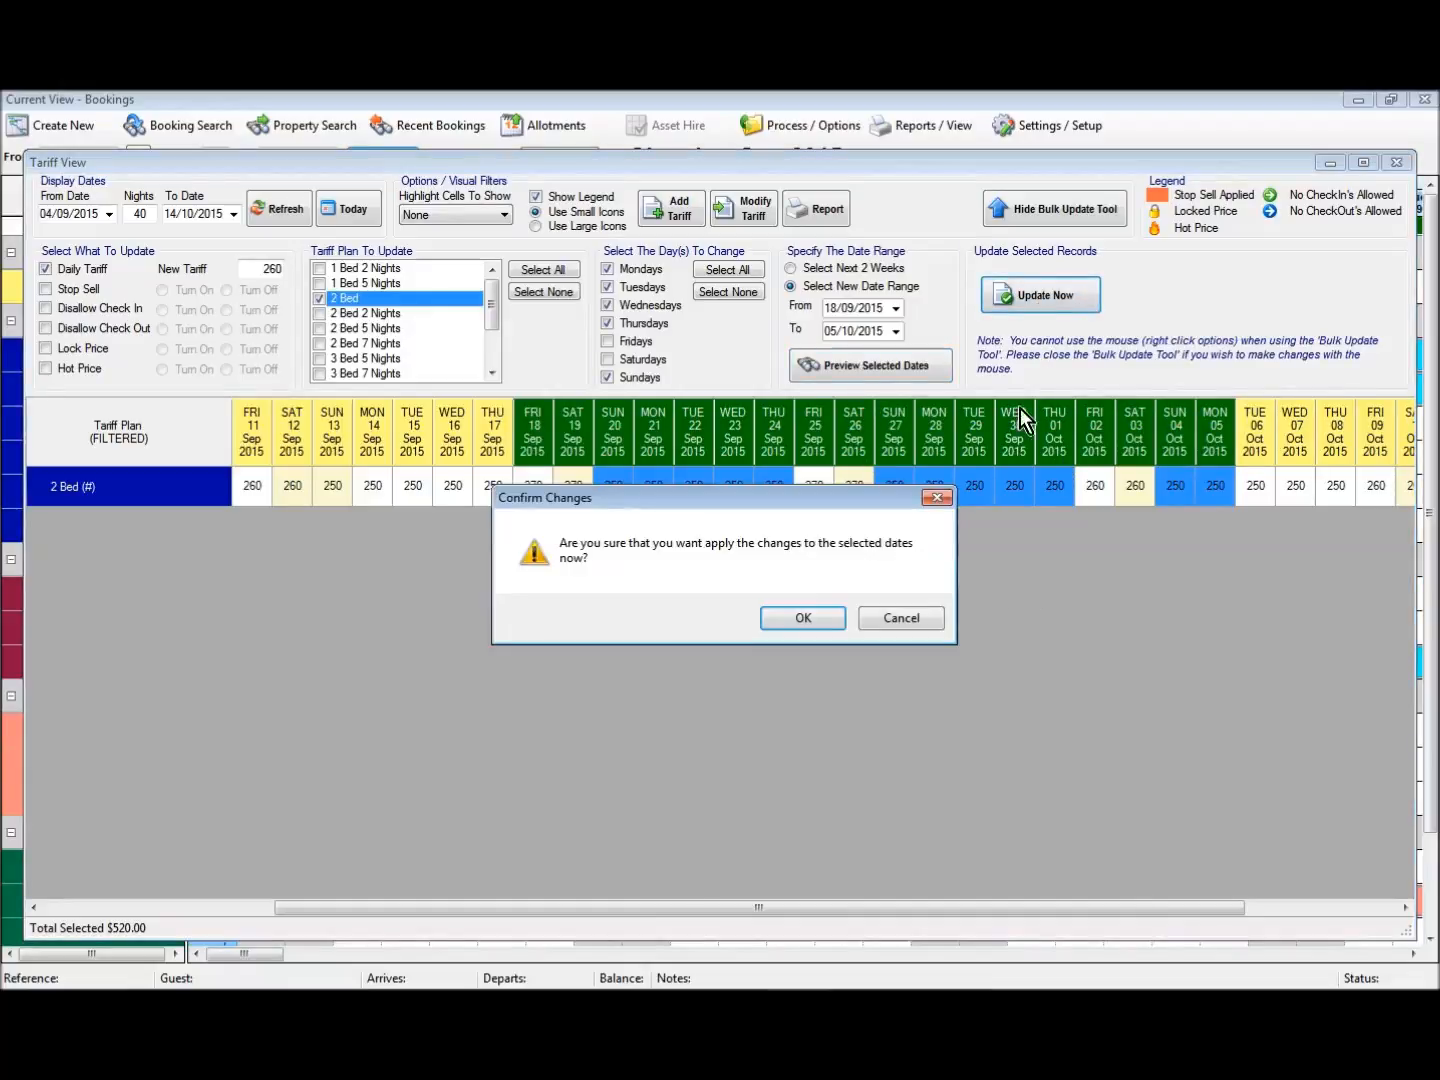
click(806, 618)
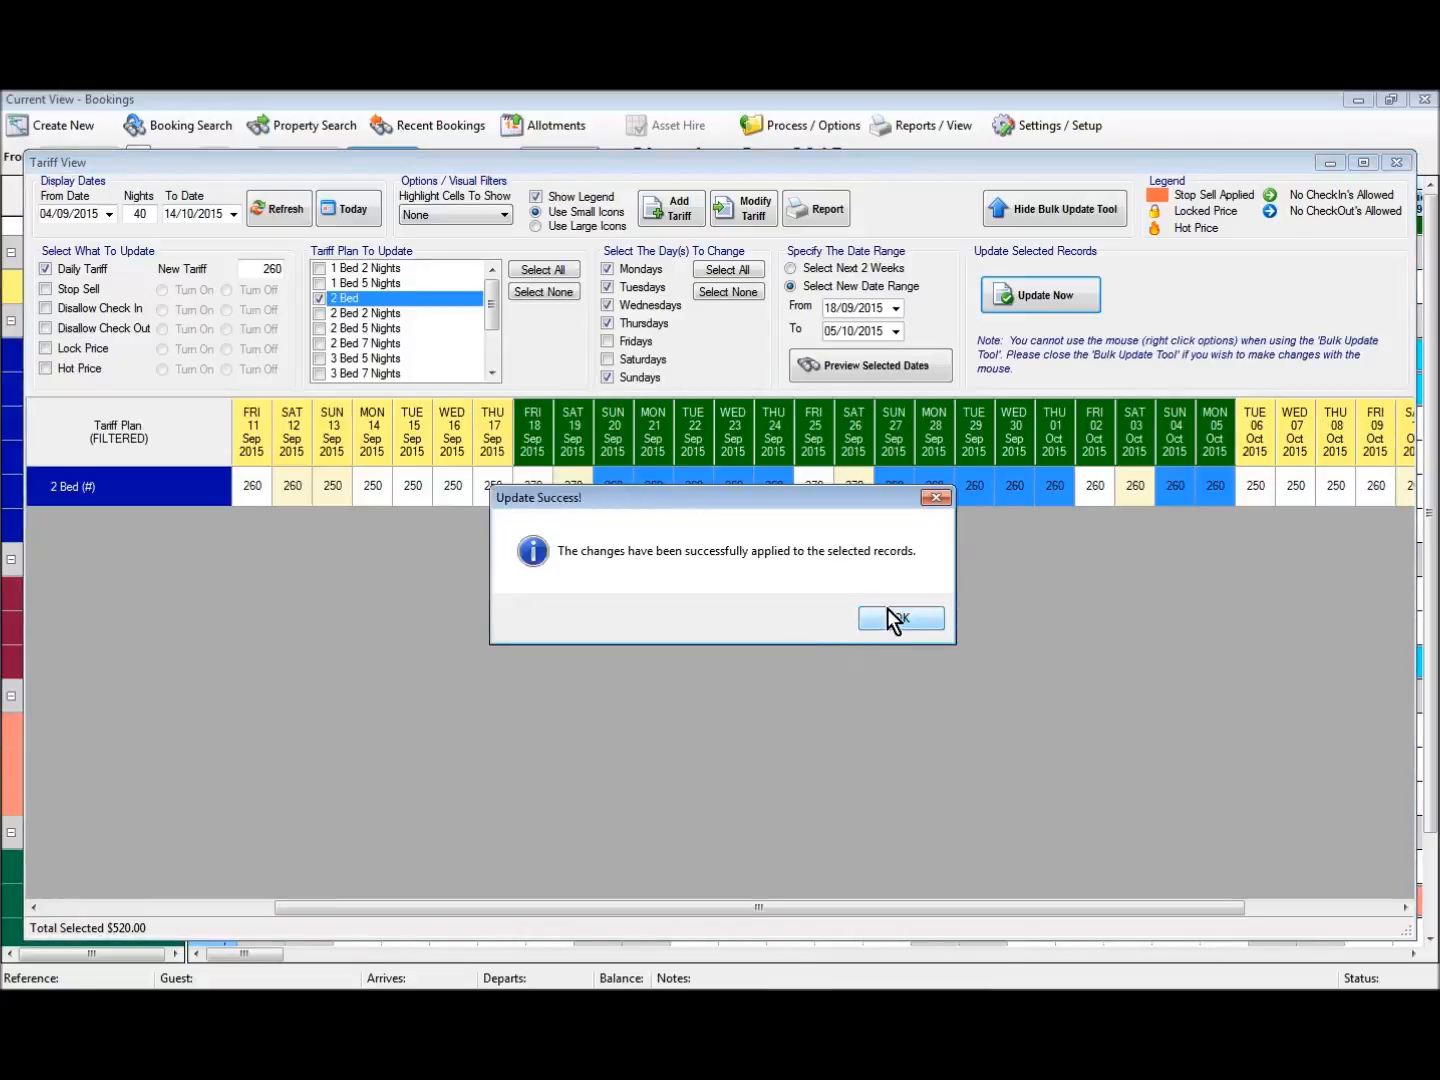
click(893, 618)
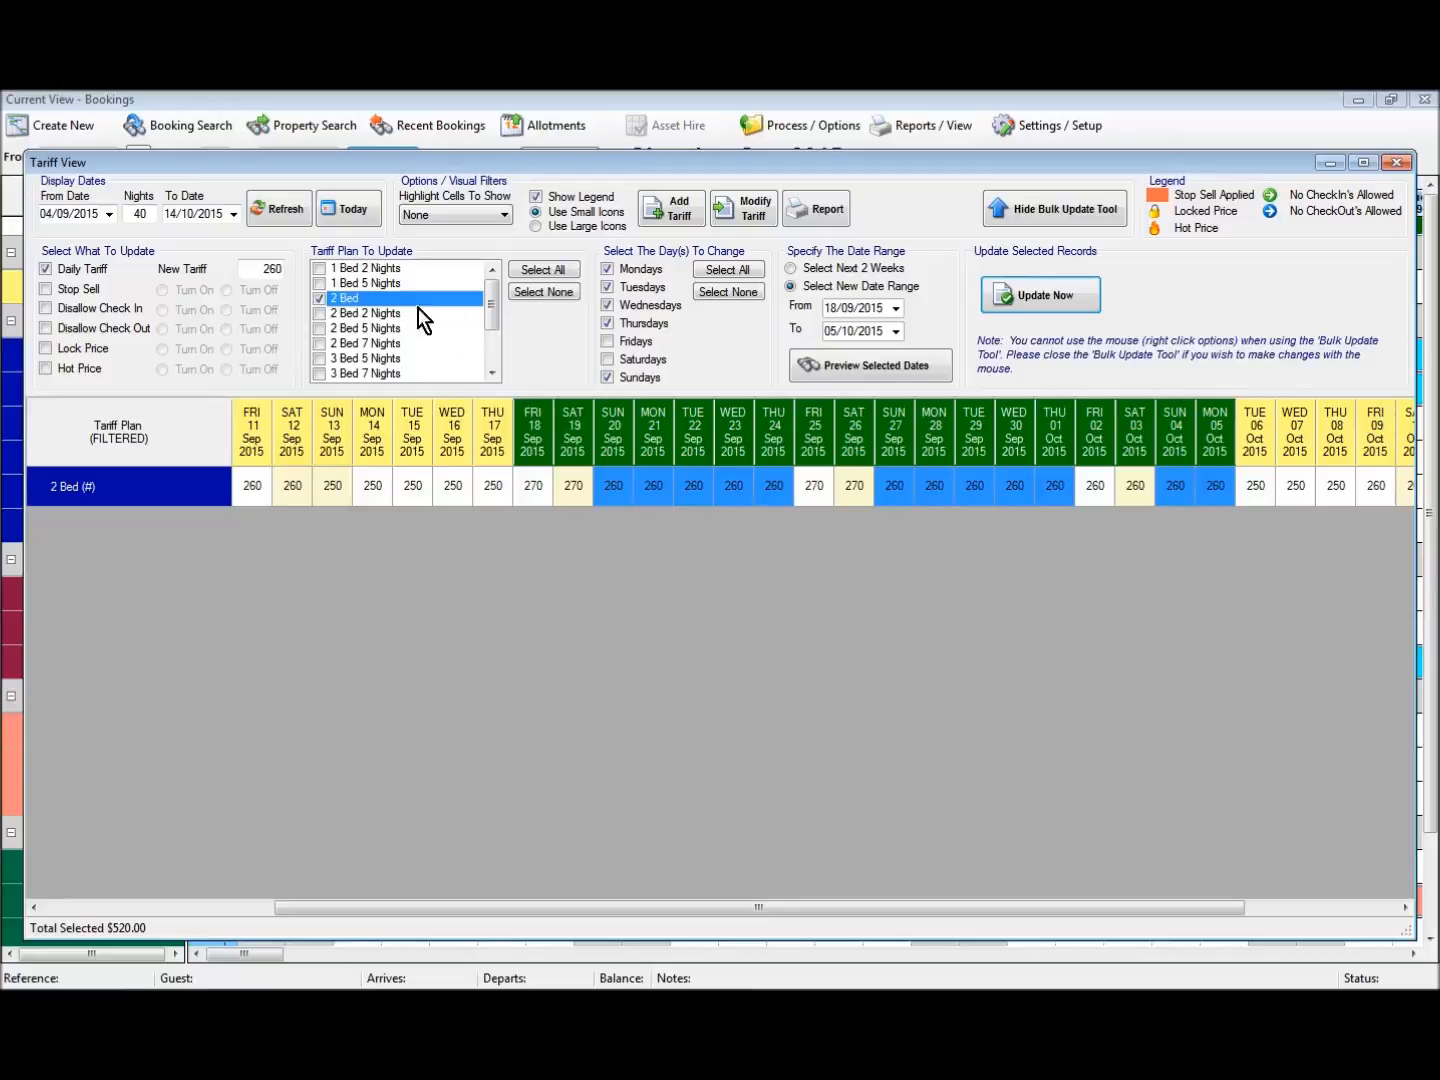
click(1058, 205)
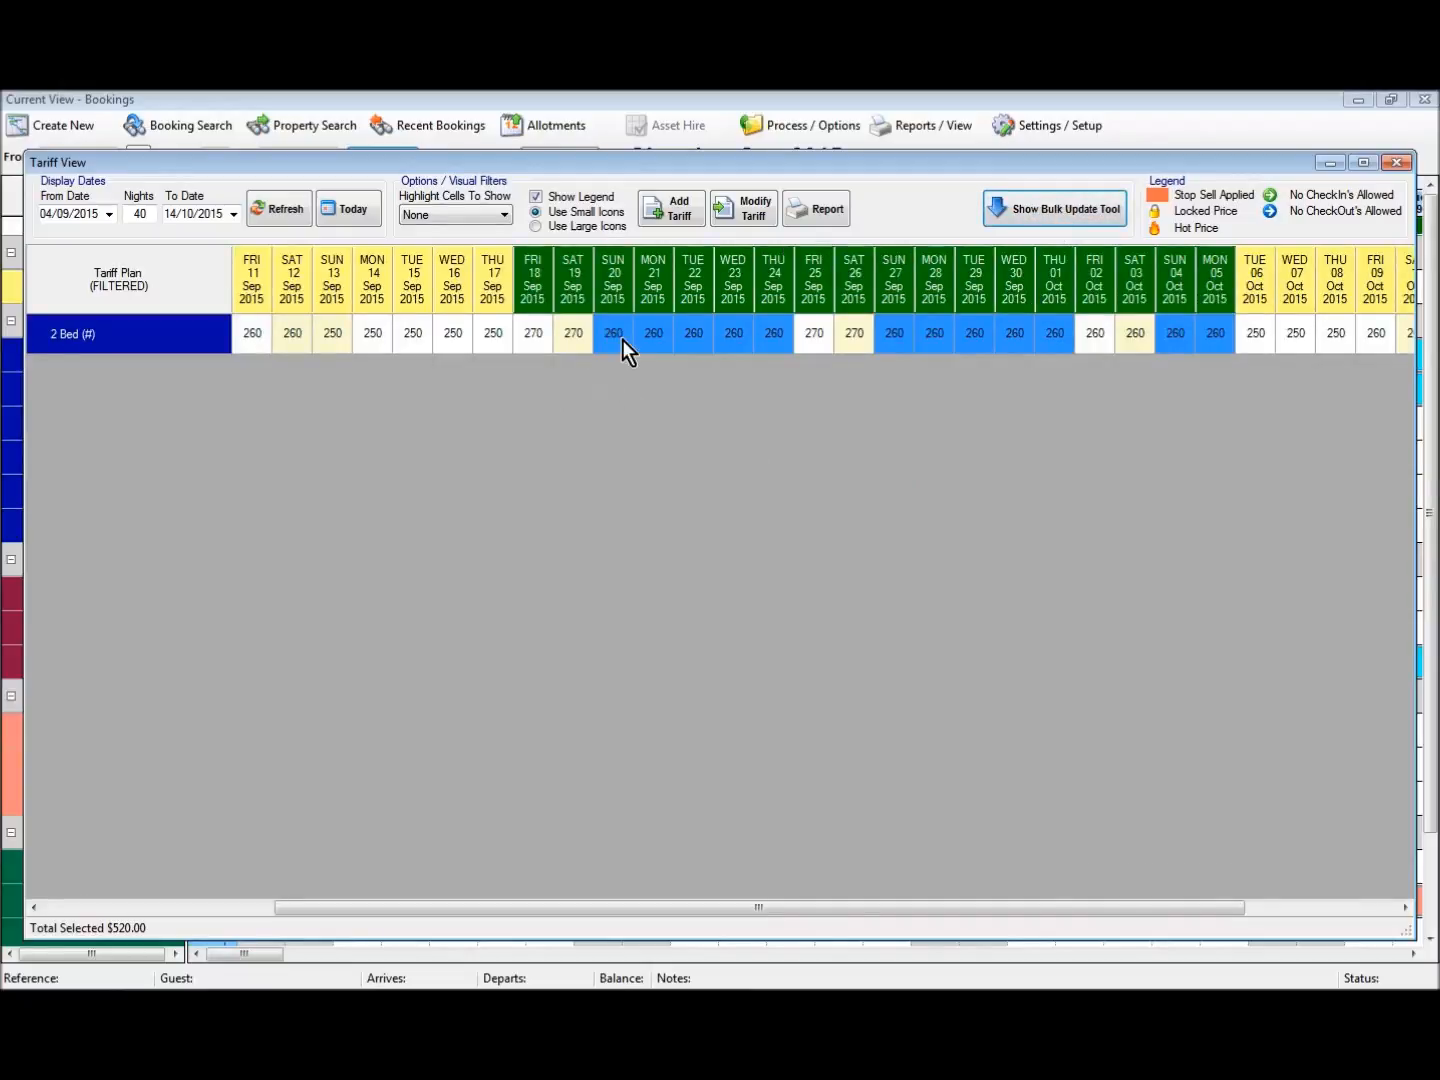
Step: Remove the tariff plan filter so that all tariff plans are listed
right_click(163, 279)
mouse_move(196, 289)
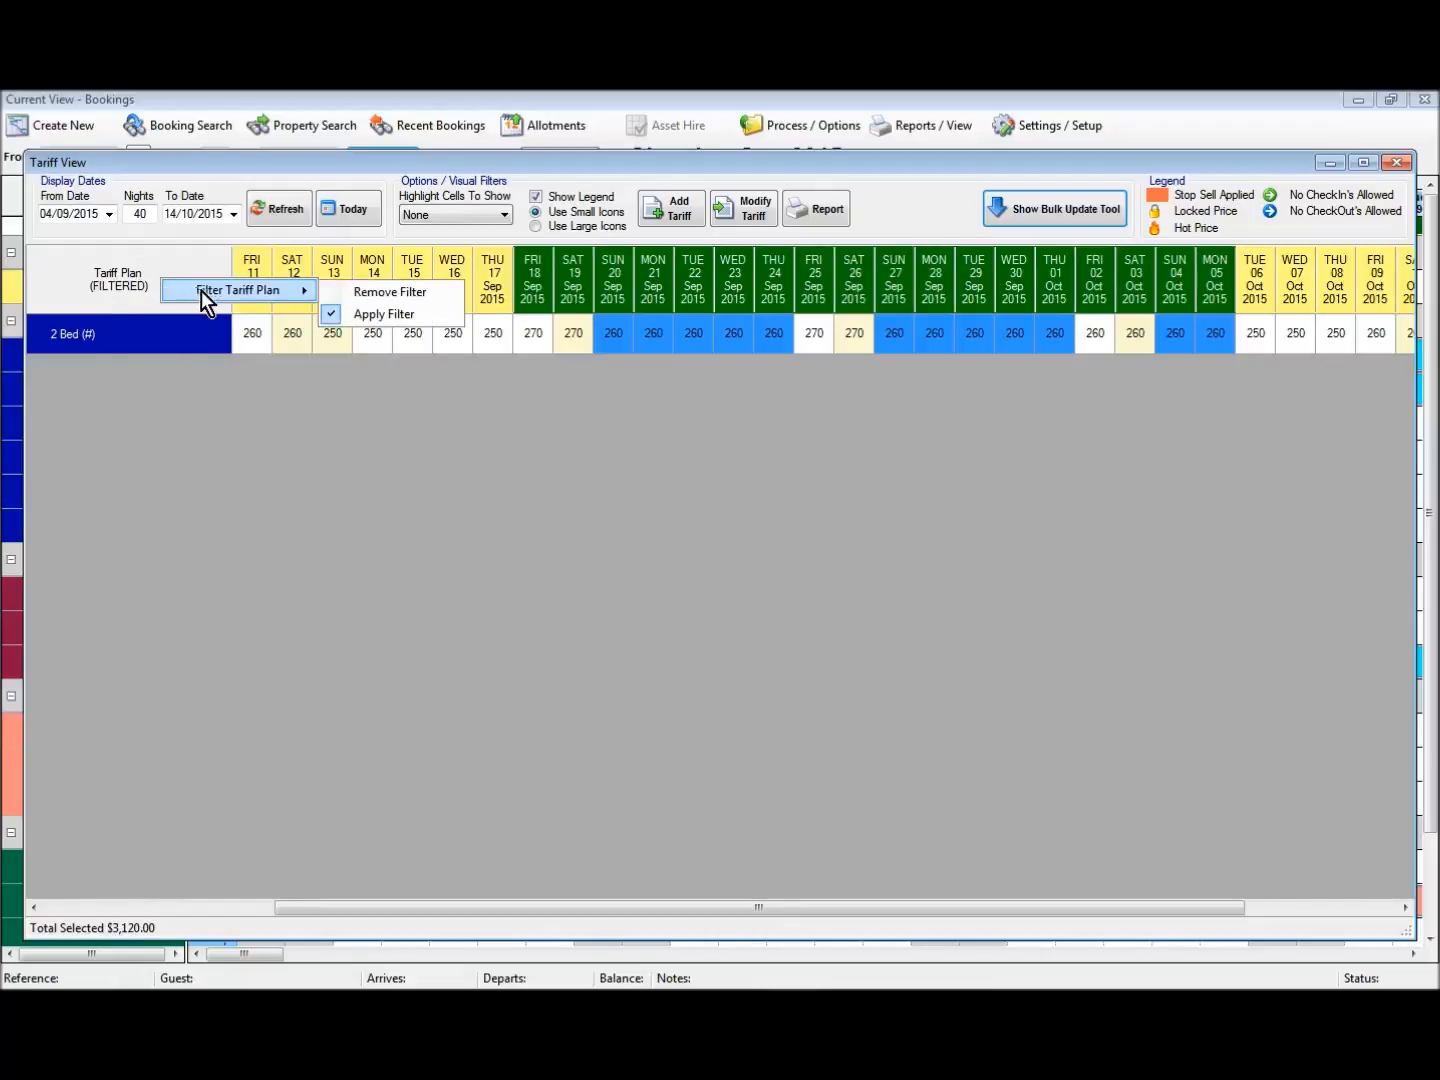
click(407, 292)
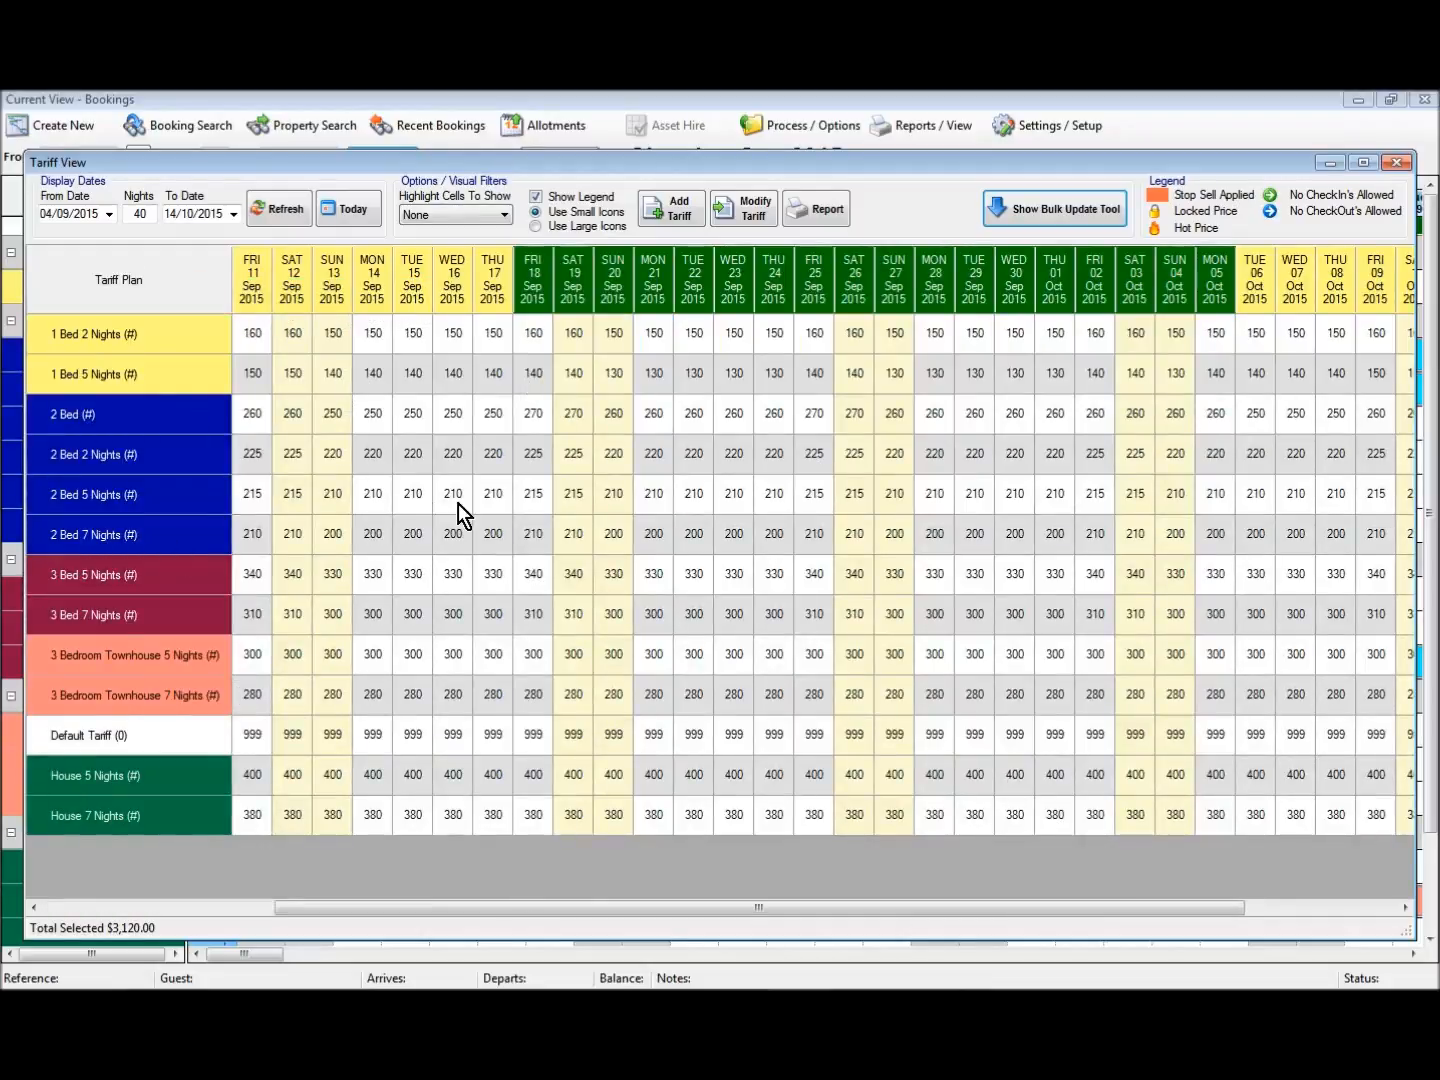